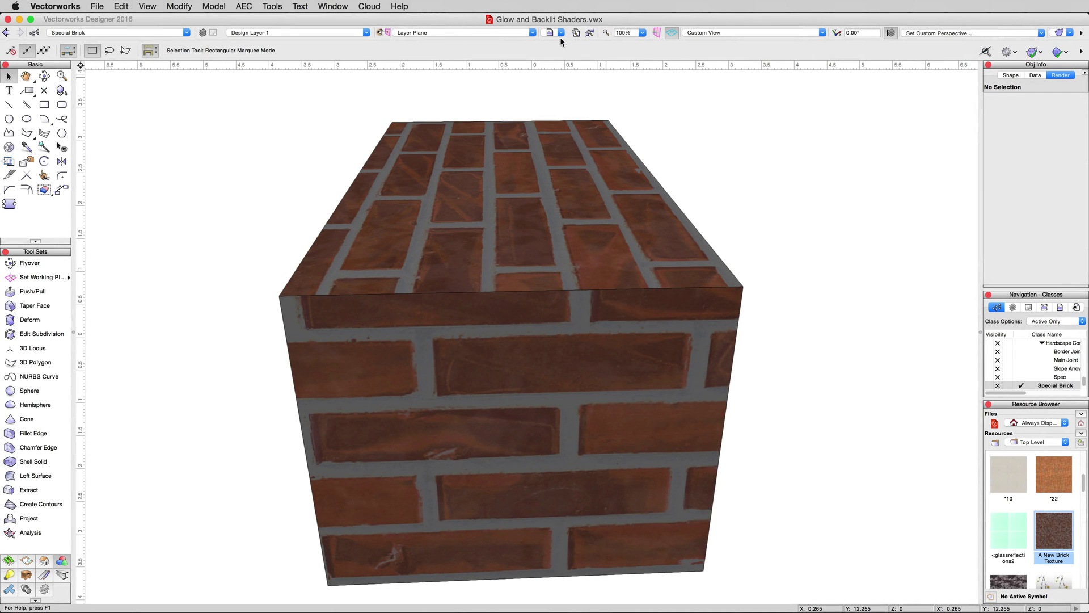
Show the drawing's saved views from the View bar's Saved Views list
left_click(552, 33)
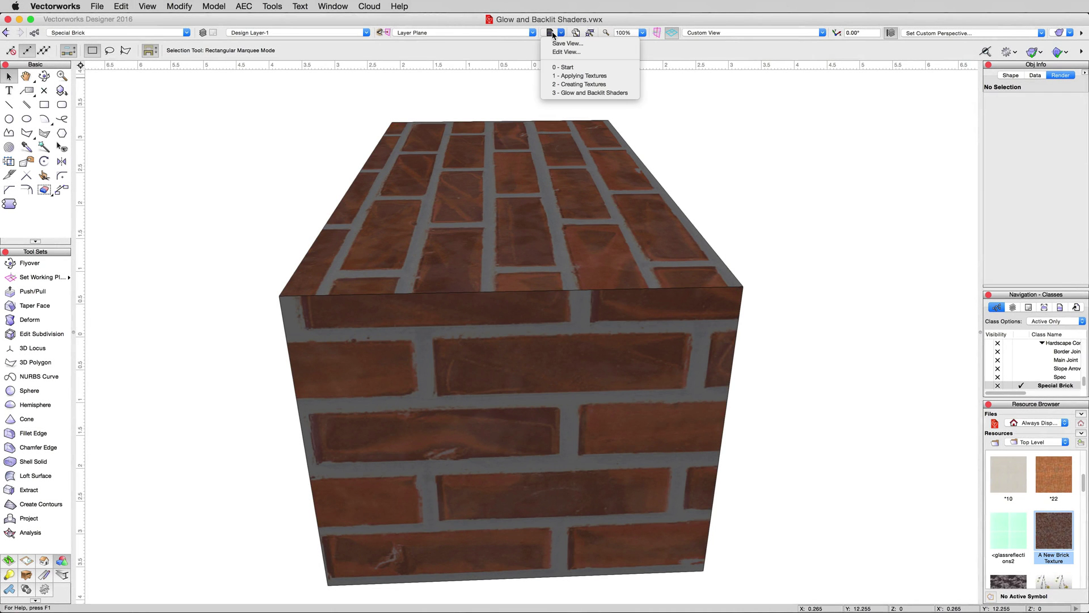
Switch to the '3 - Glow and Backlit Shaders' view and inspect the pillar's lamp symbol
left_click(573, 92)
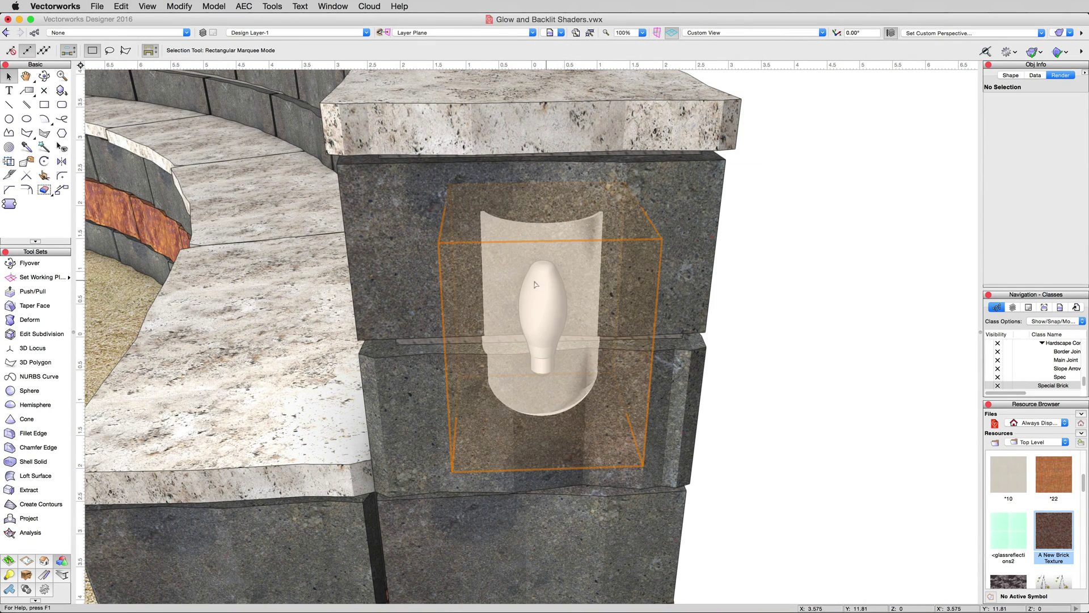
left_click(540, 302)
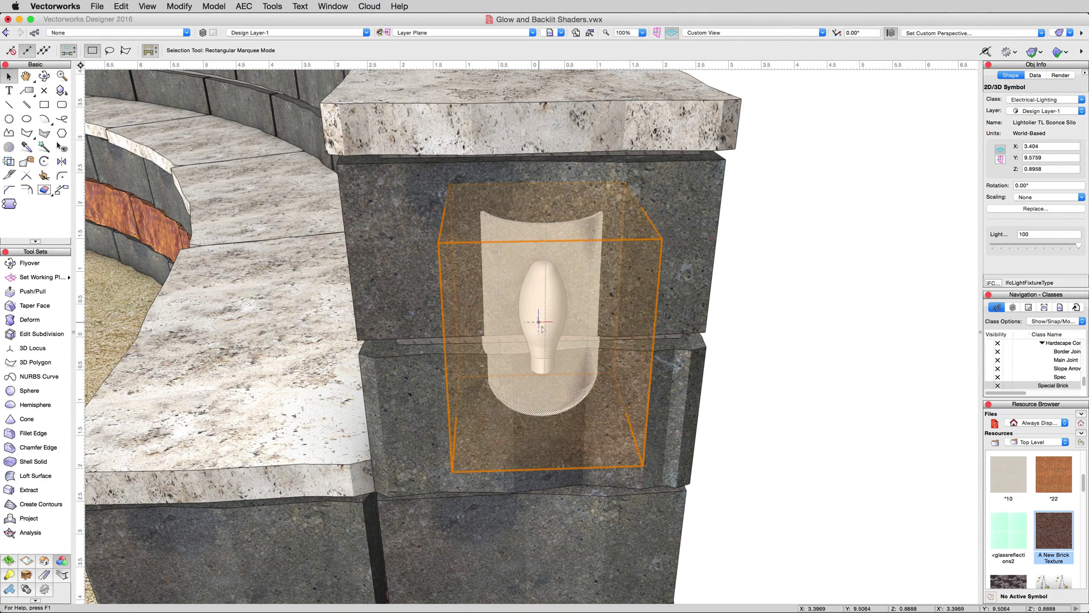
left_click(824, 305)
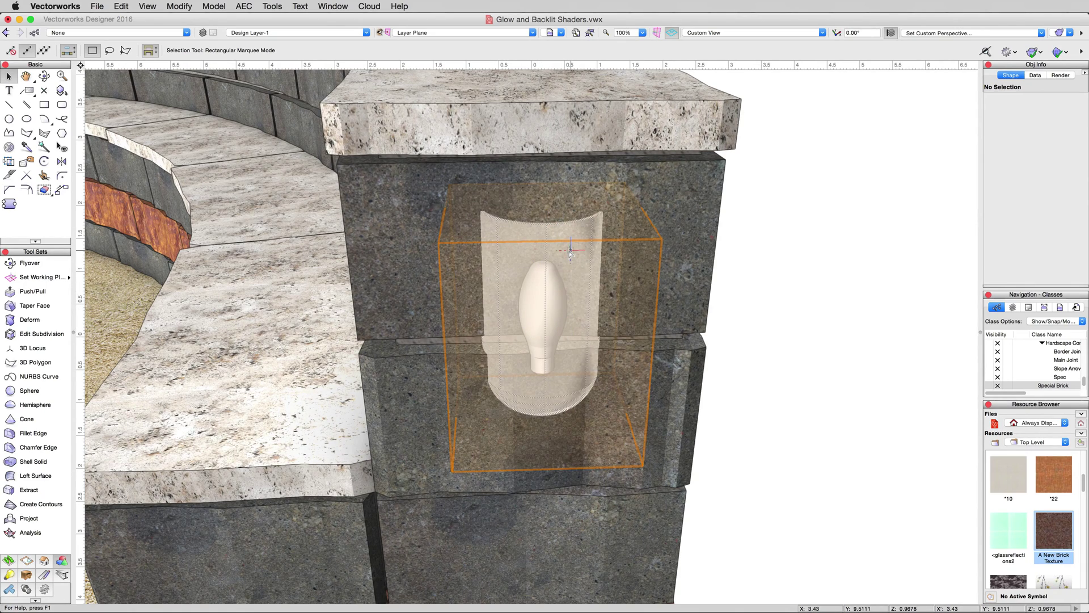
left_click(1058, 33)
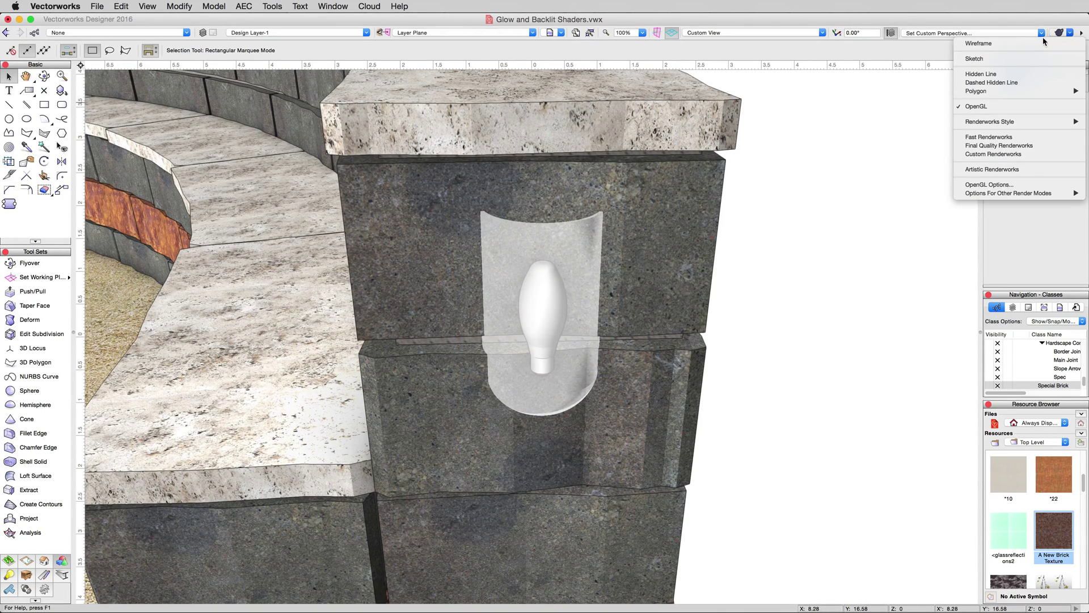
left_click(980, 154)
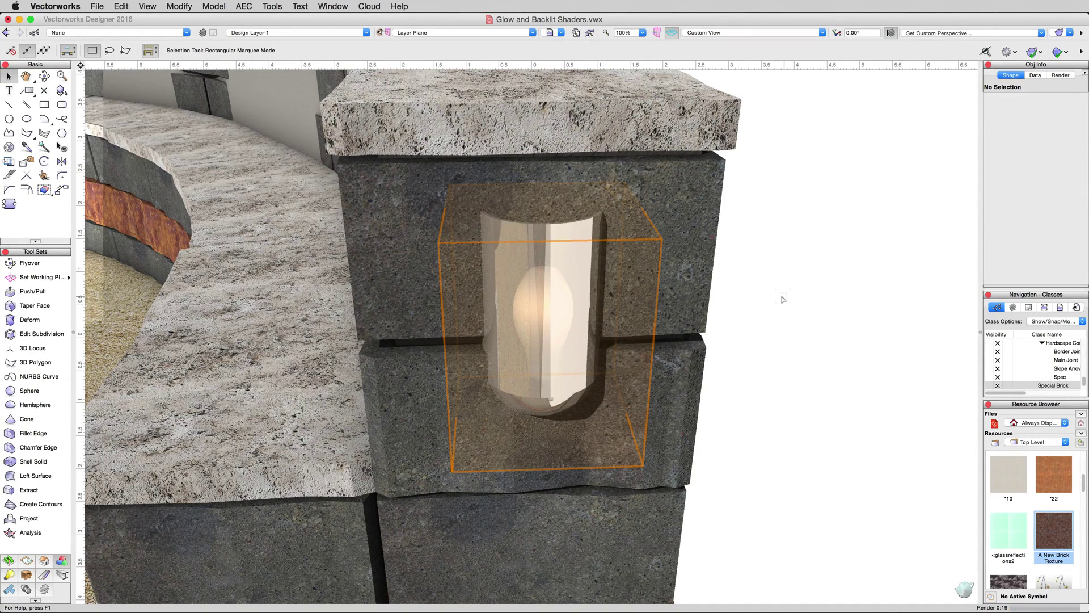
left_click(1062, 34)
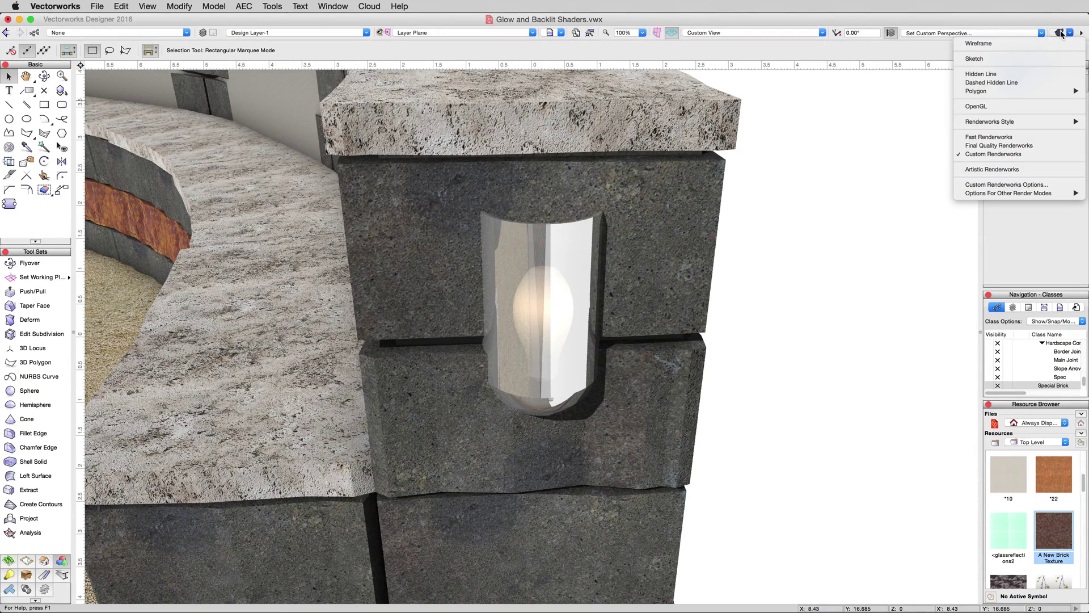
left_click(975, 106)
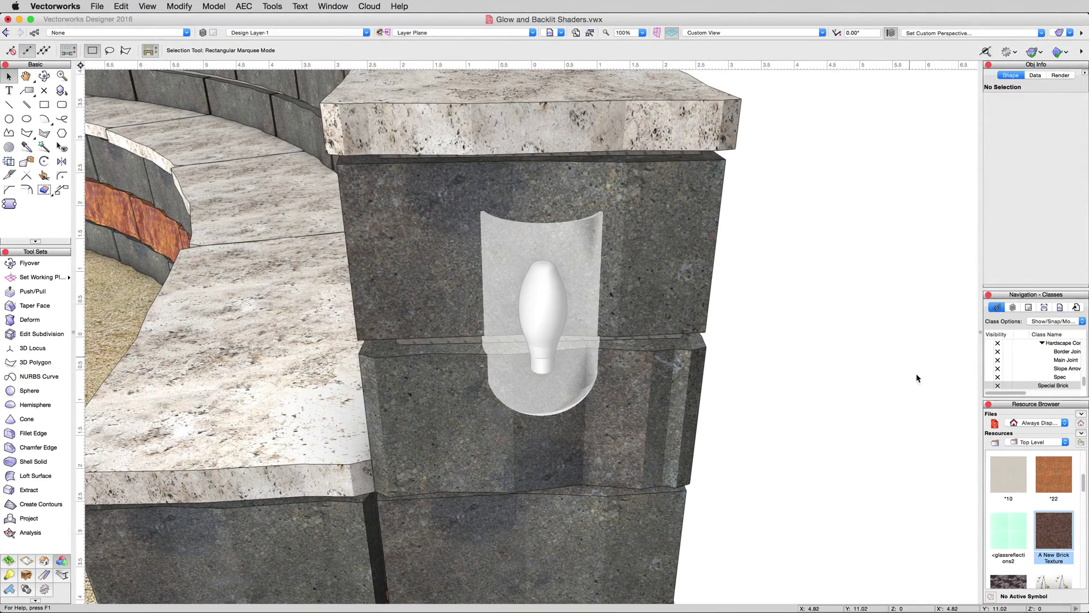
In Symbol Folders, open Sconces and bring up actions for the B10.5 Candelabra 60W symbol
scroll(1015, 501, "up", 10)
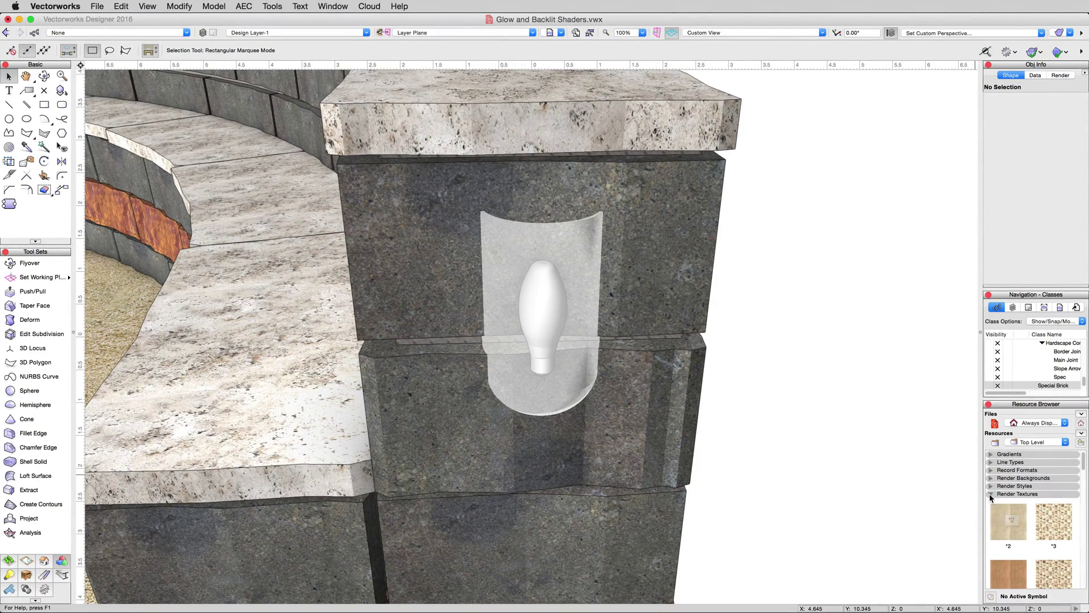
left_click(990, 494)
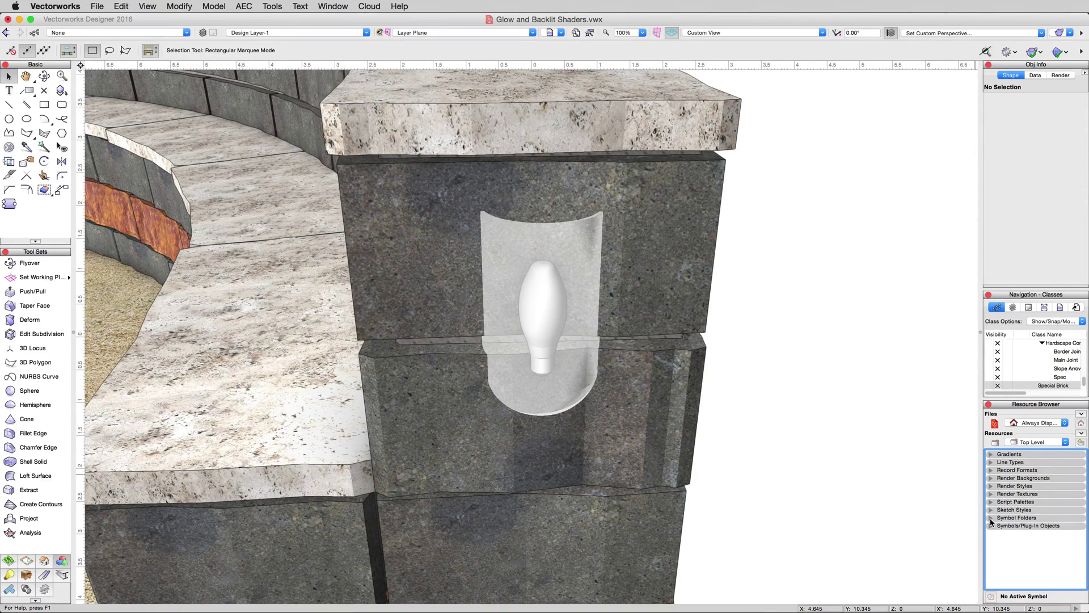
left_click(990, 518)
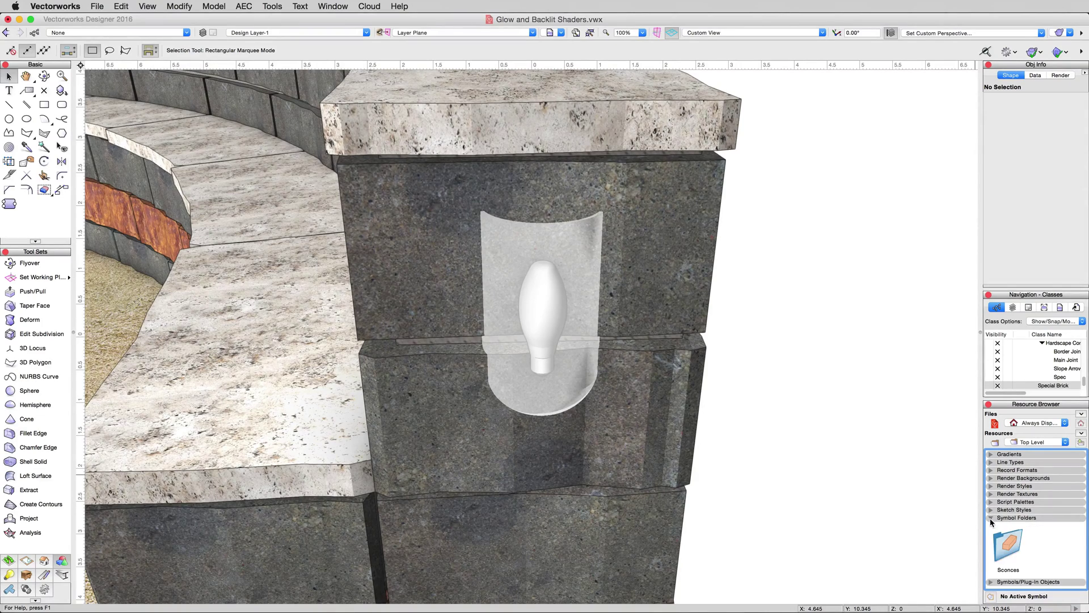
double_click(1008, 544)
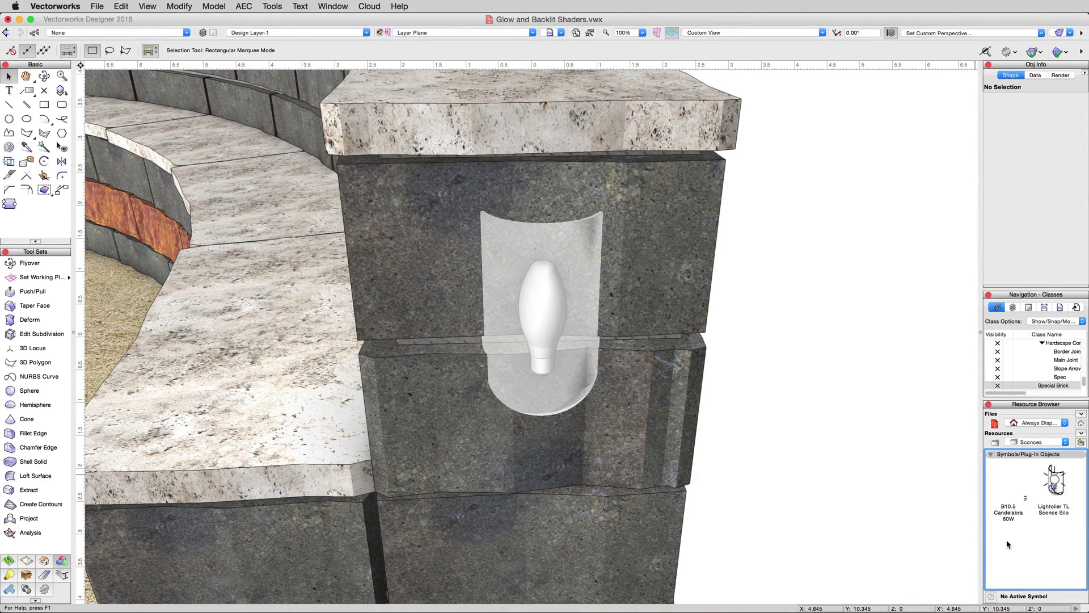
left_click(1054, 481)
left_click(1011, 482)
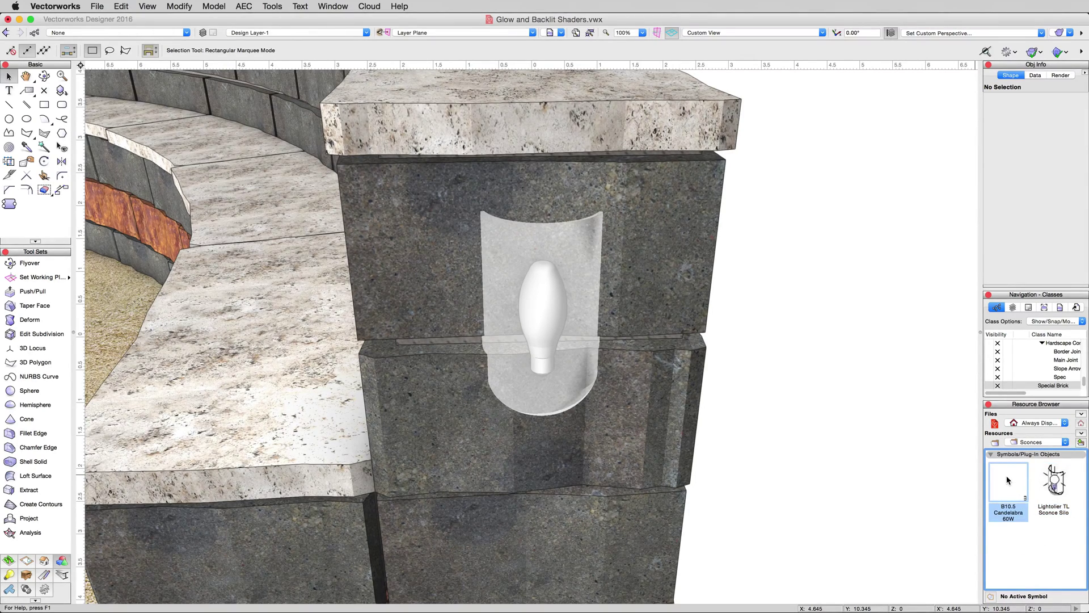
right_click(1008, 480)
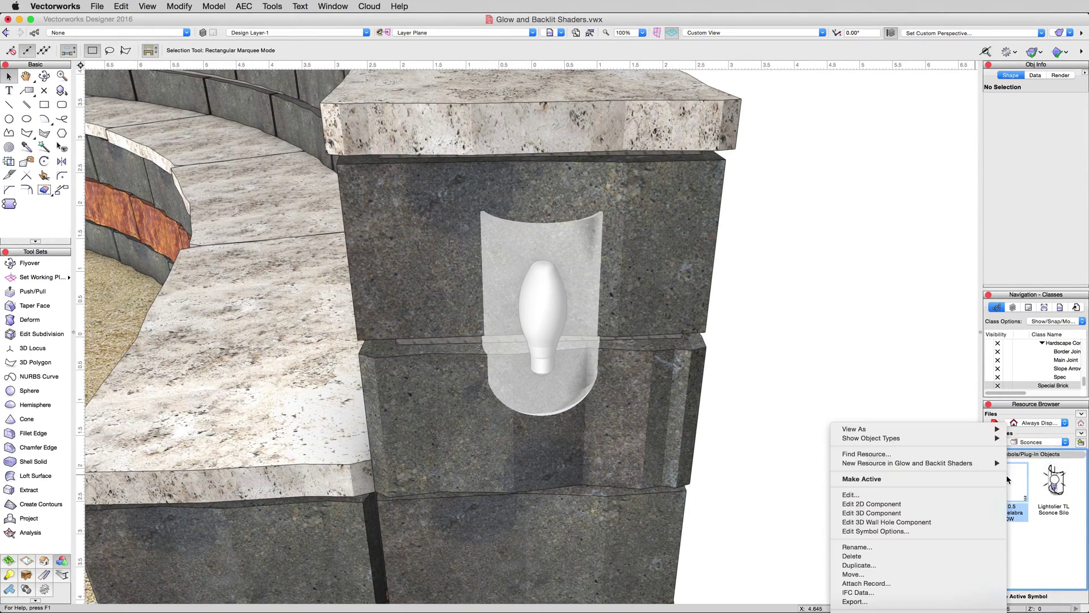
Edit the B10.5 Candelabra 60W 3D component, inspect its light and sweep, and orbit to a side view
left_click(958, 514)
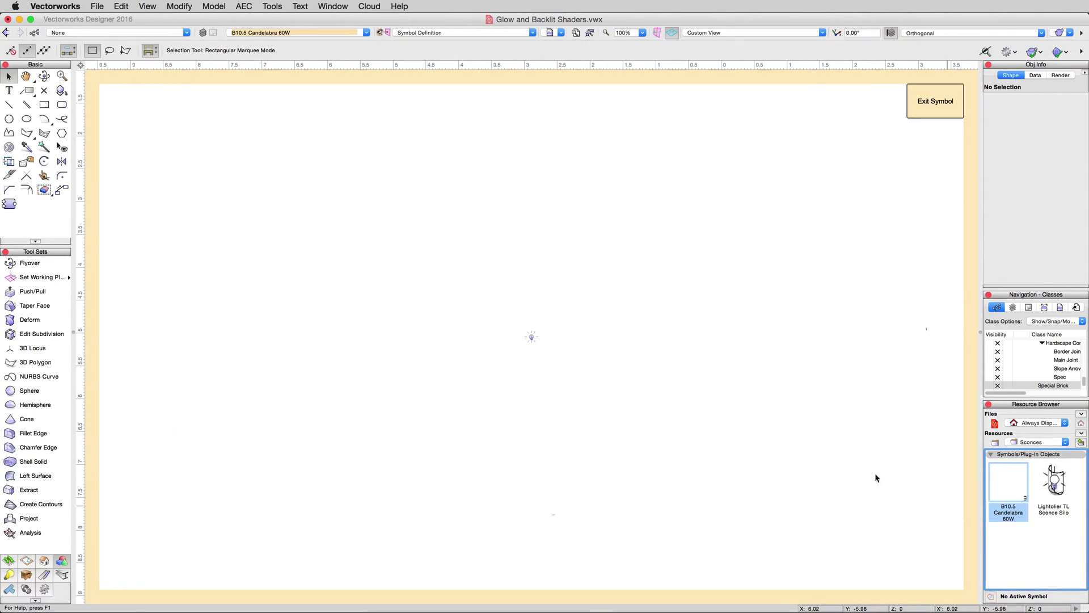
scroll(540, 345, "up", 10)
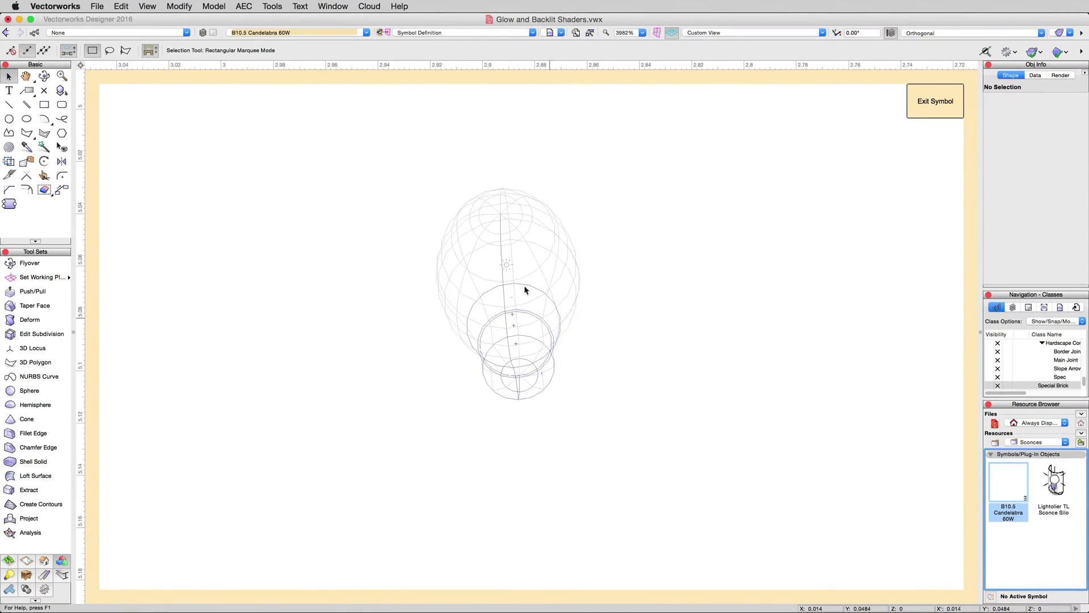
left_click(507, 264)
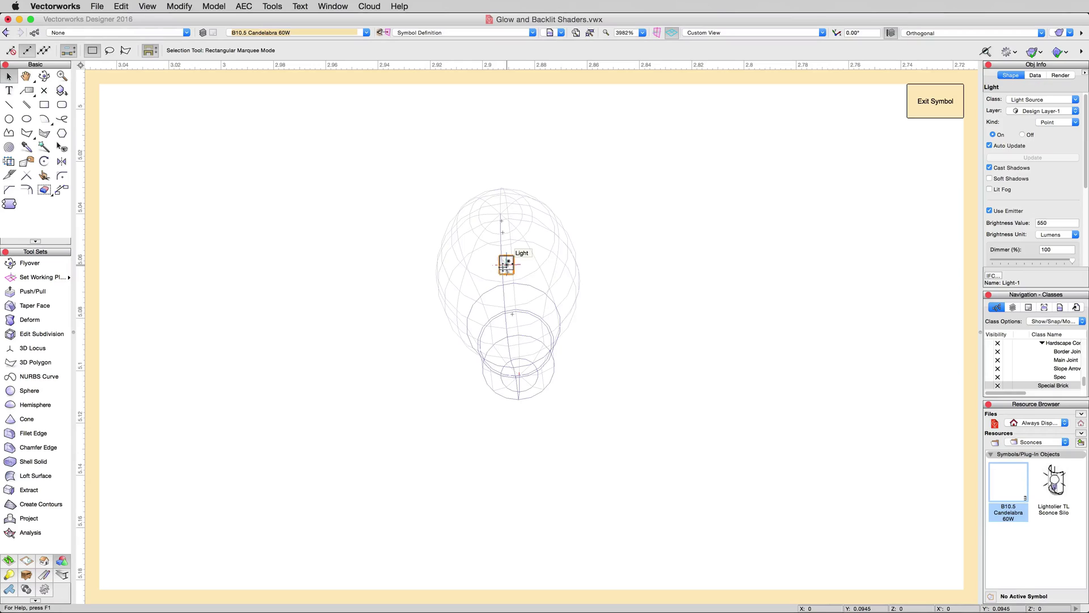
left_click(505, 267)
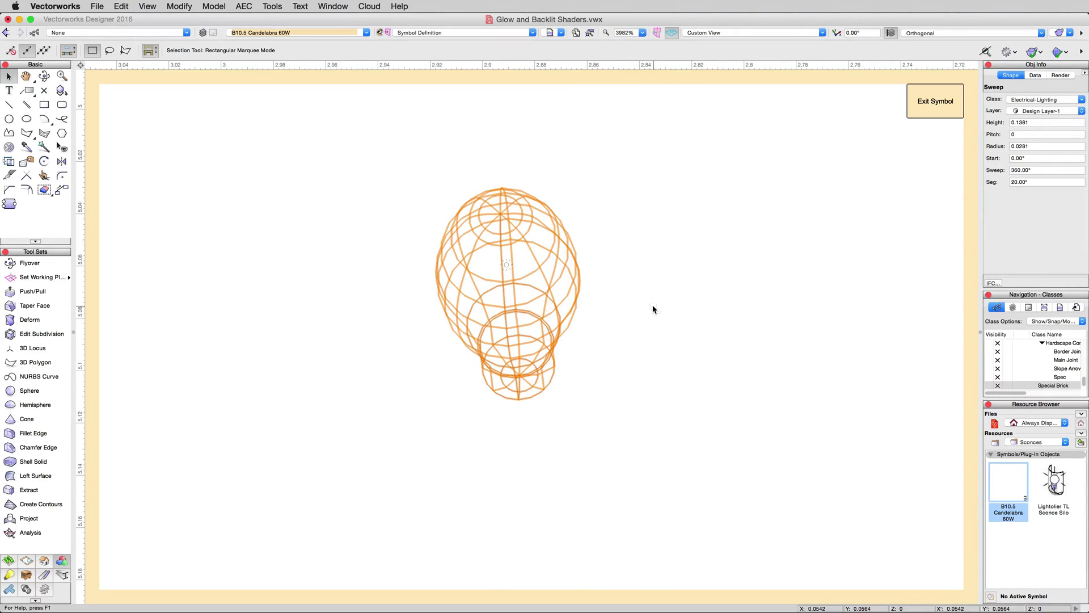
middle_click_drag(653, 310, 649, 317)
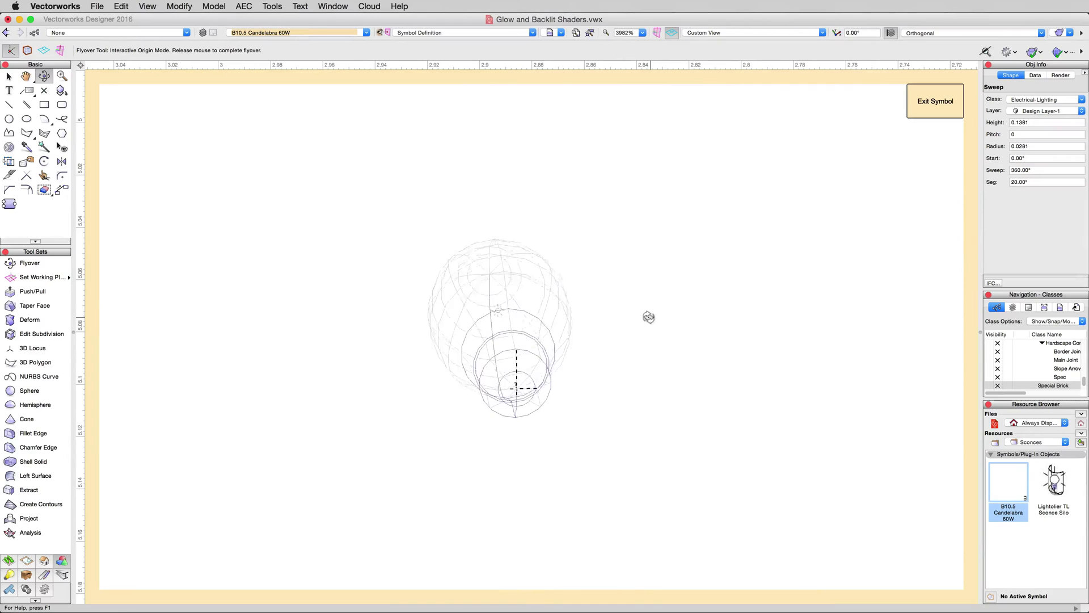
left_click_drag(649, 317, 672, 339)
Shade the B10.5 bulb in OpenGL render mode and reselect its geometry
key("x")
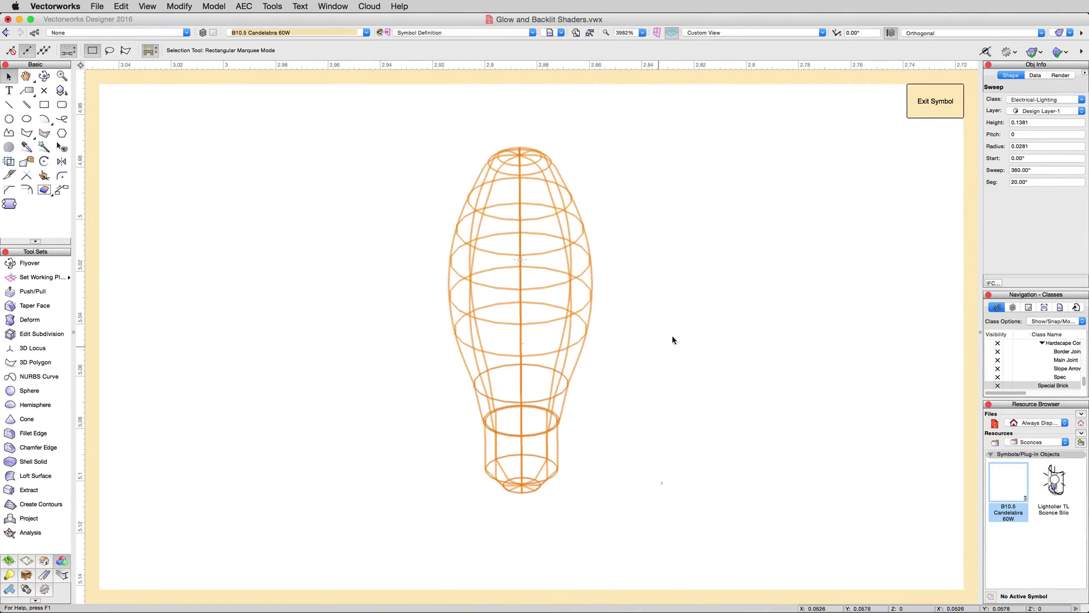
left_click(707, 312)
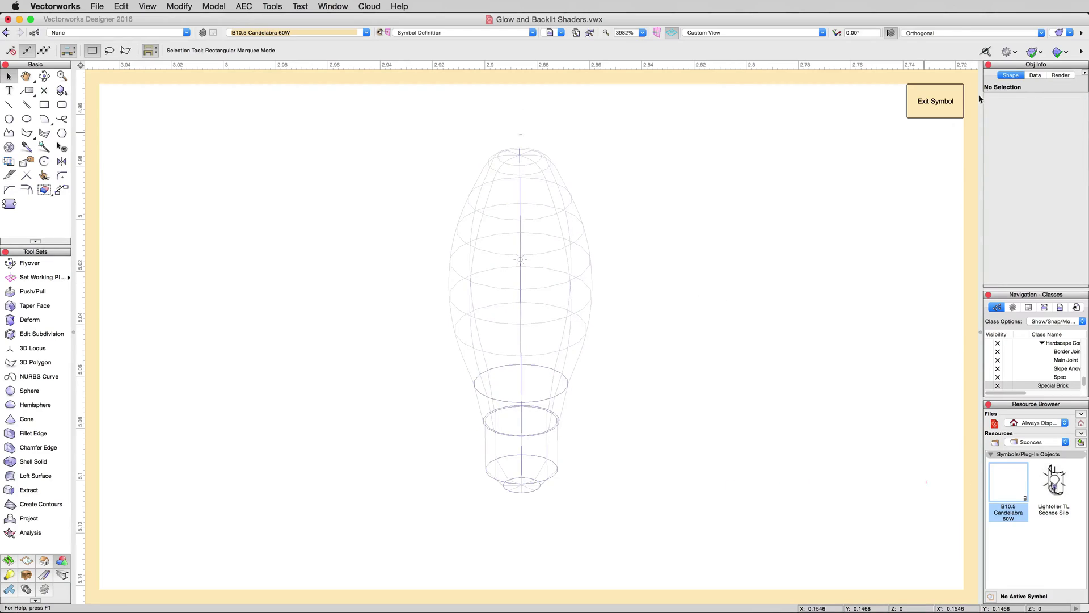
left_click(1070, 32)
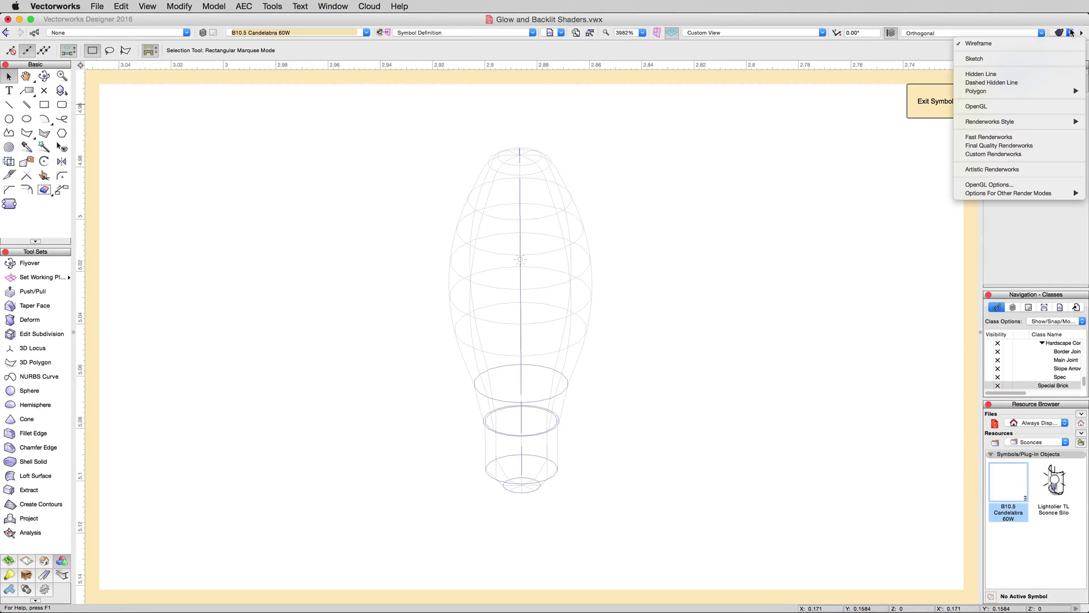
left_click(982, 107)
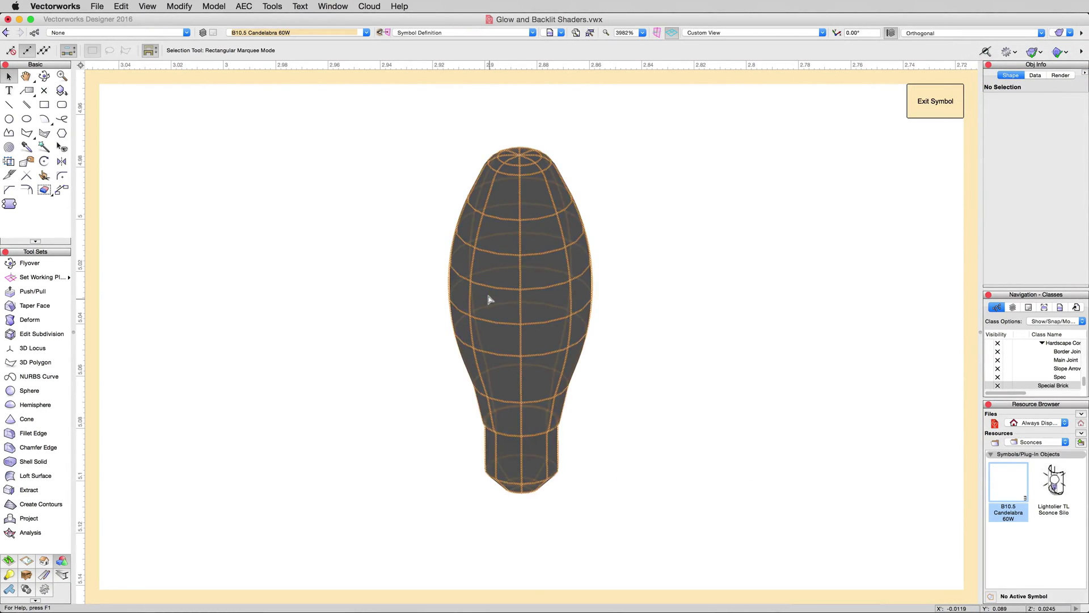
left_click(508, 262)
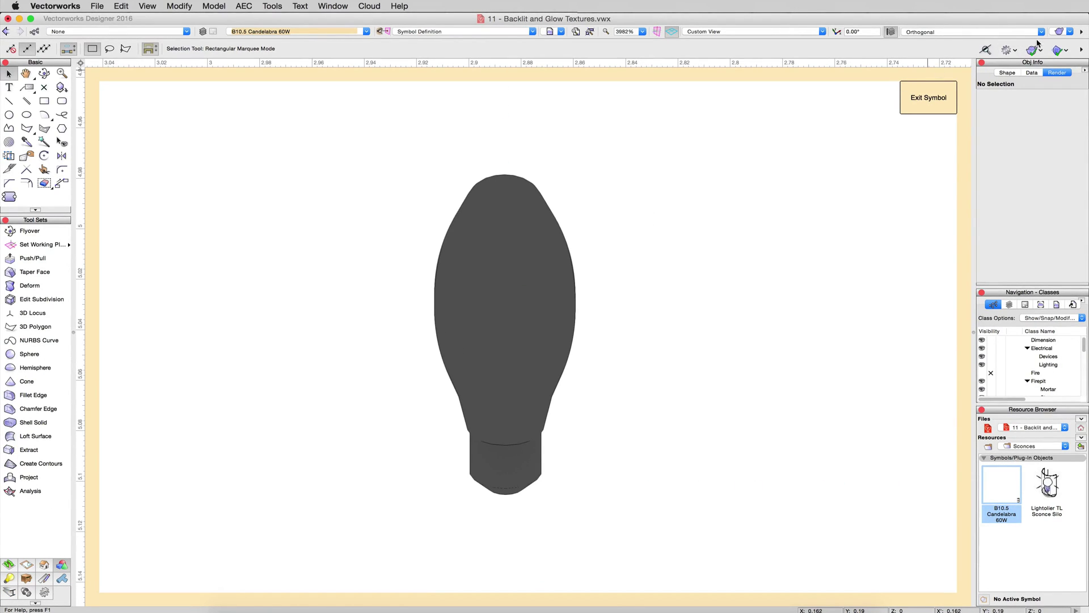
left_click(1061, 32)
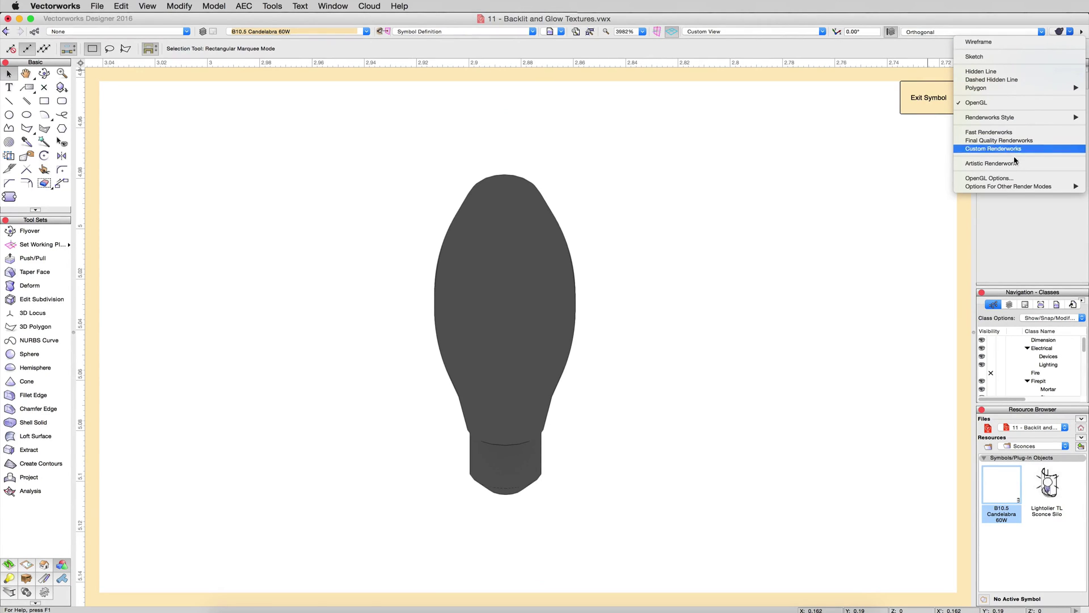
Turn off textures in Custom Renderworks options and render the bulb in Custom Renderworks
mouse_move(1005, 188)
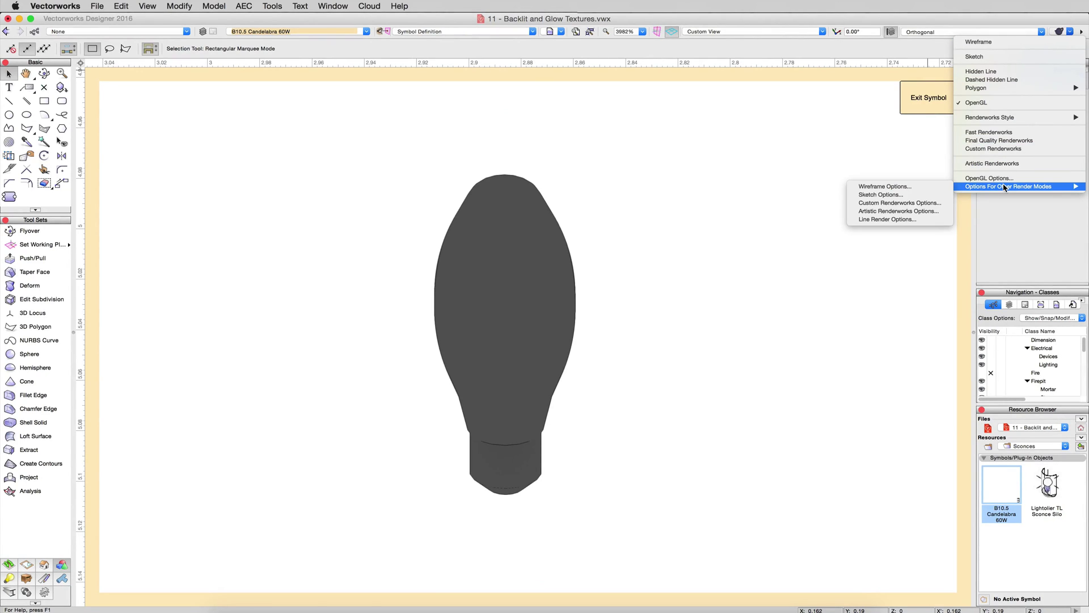
left_click(898, 203)
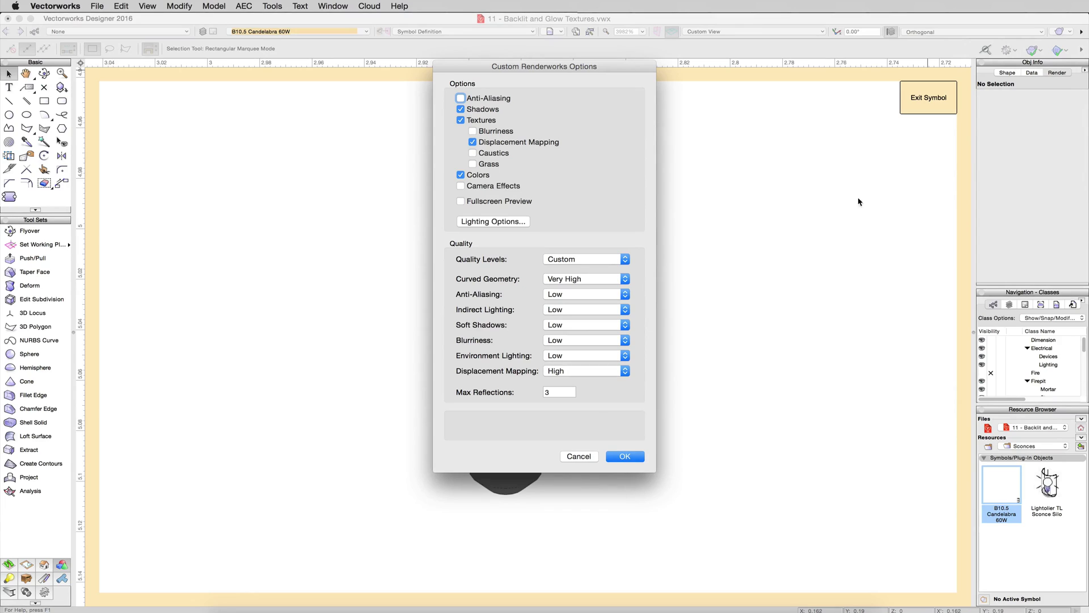
left_click(482, 121)
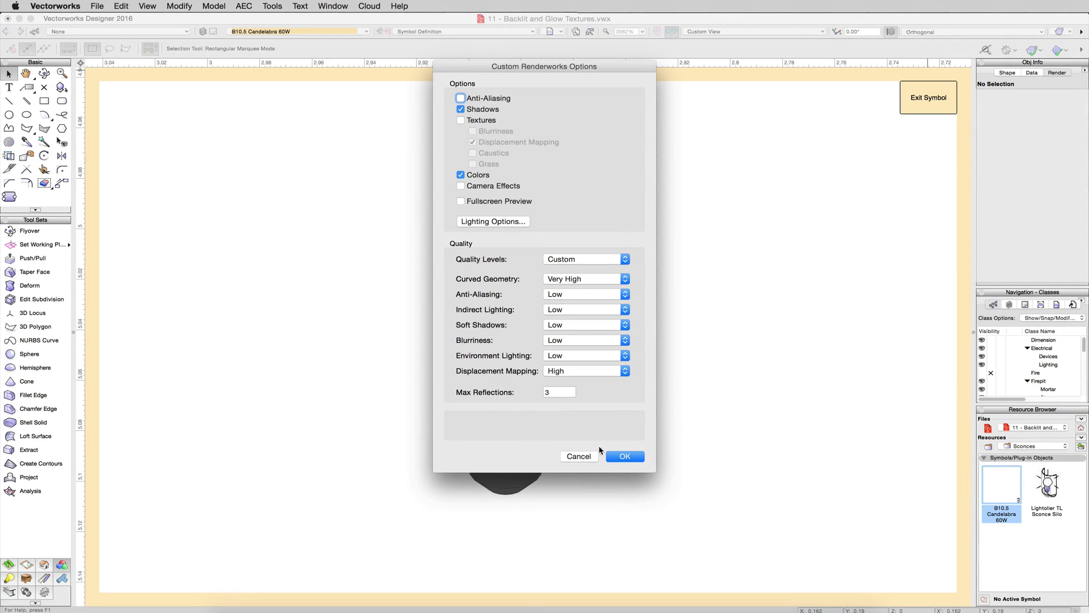
left_click(617, 457)
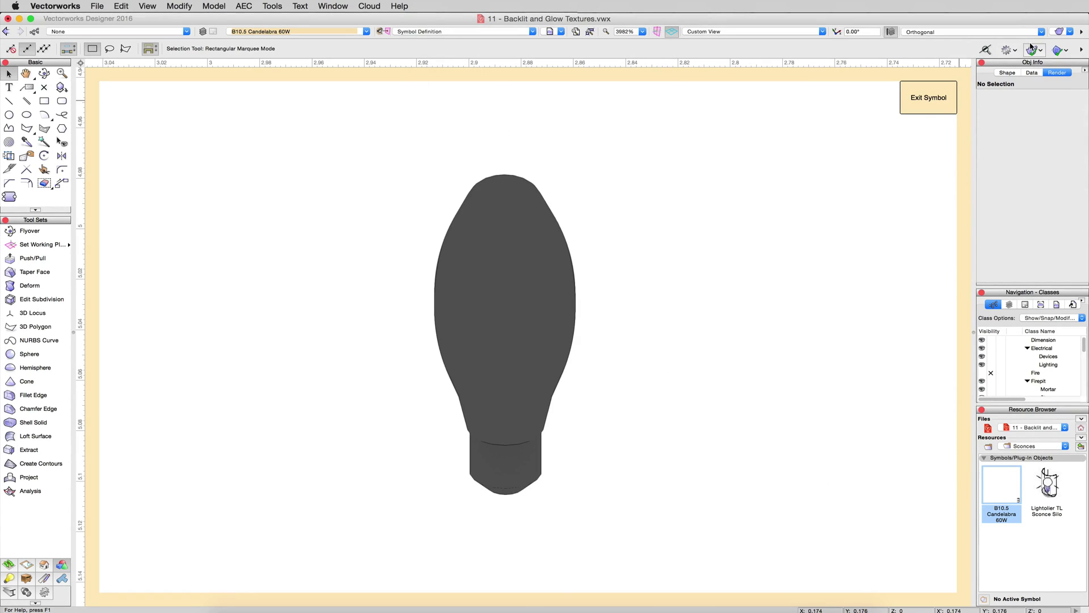
left_click(1058, 32)
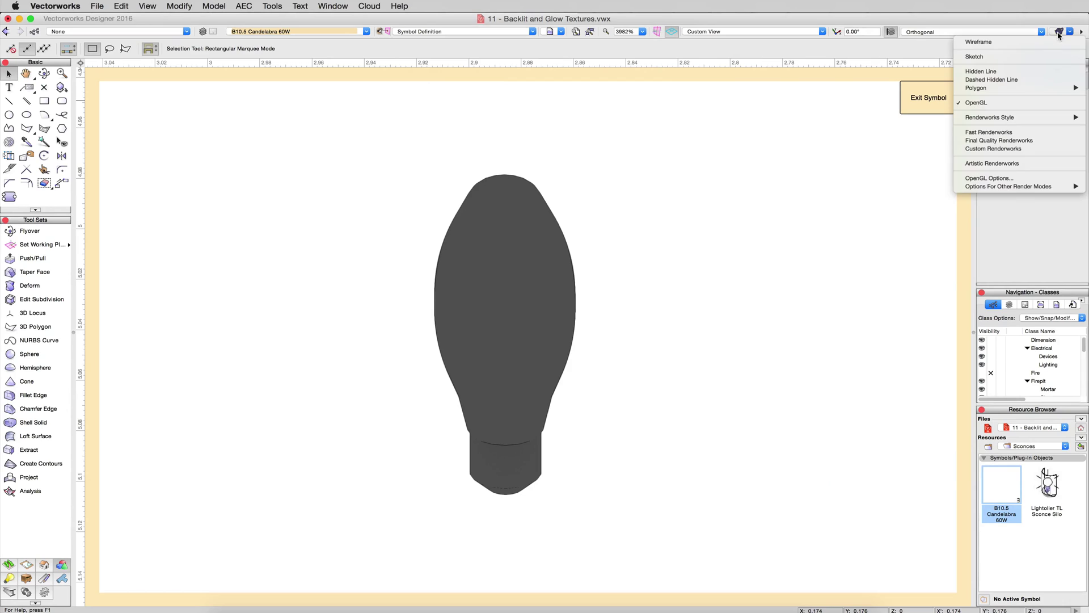
left_click(995, 141)
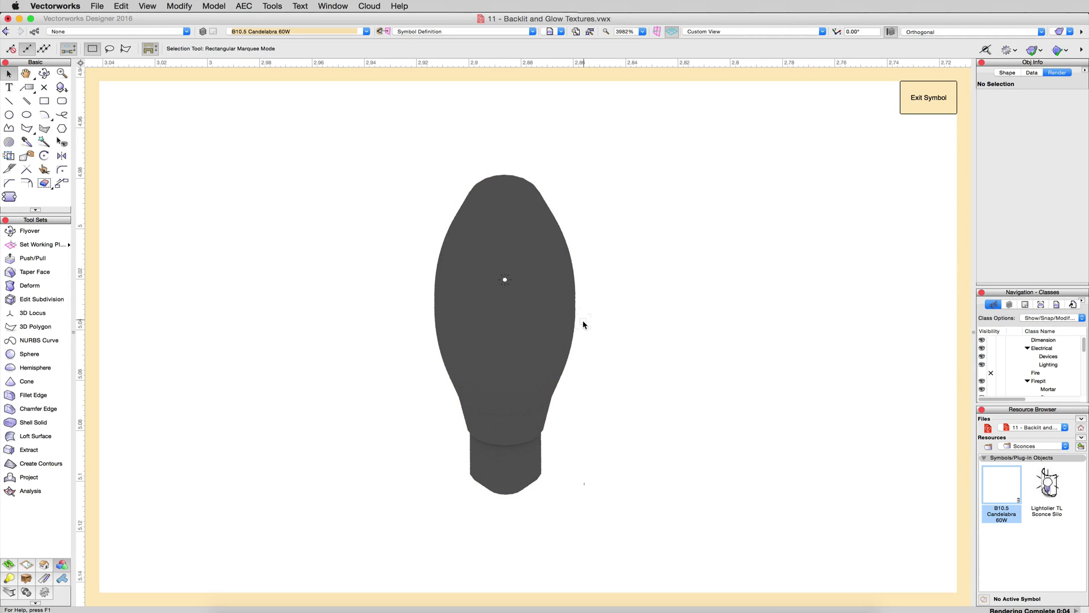
left_click(1059, 32)
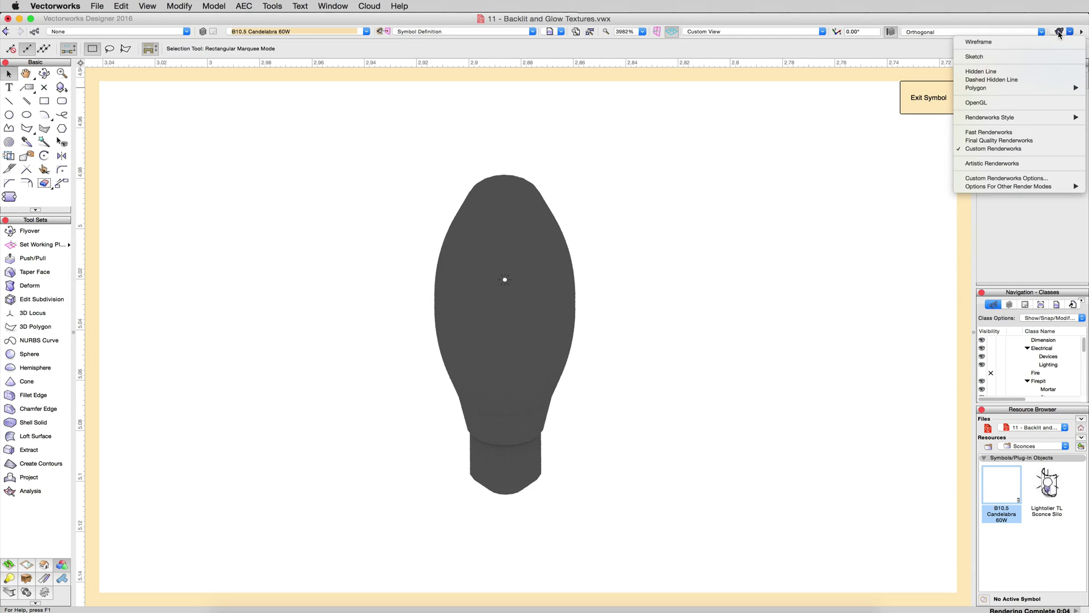
Turn Textures back on in Custom Renderworks Options so the bulb glass glows warm white
left_click(972, 180)
left_click(486, 122)
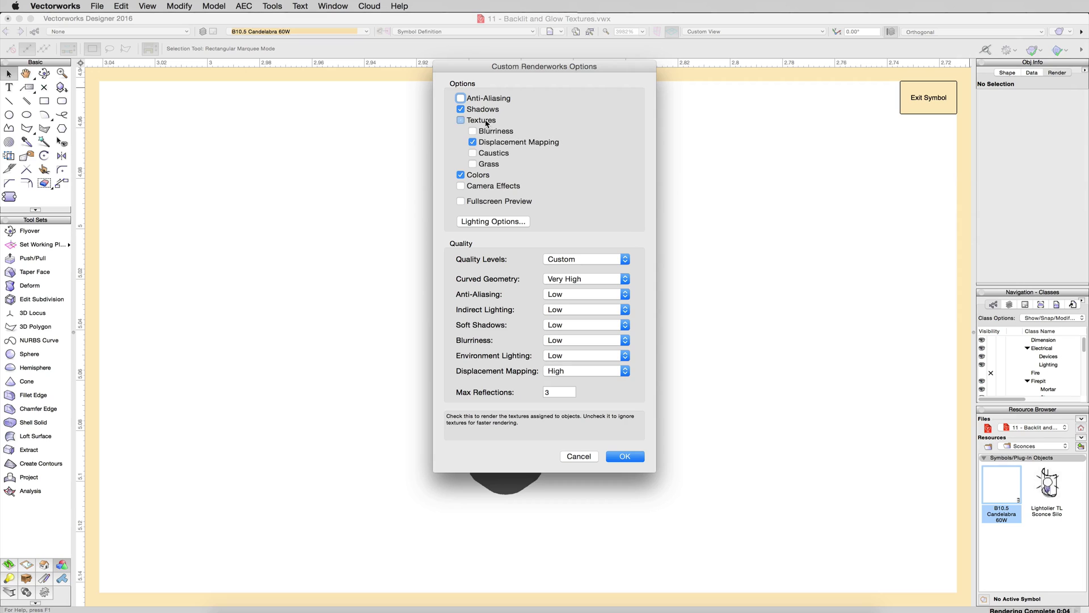
left_click(622, 457)
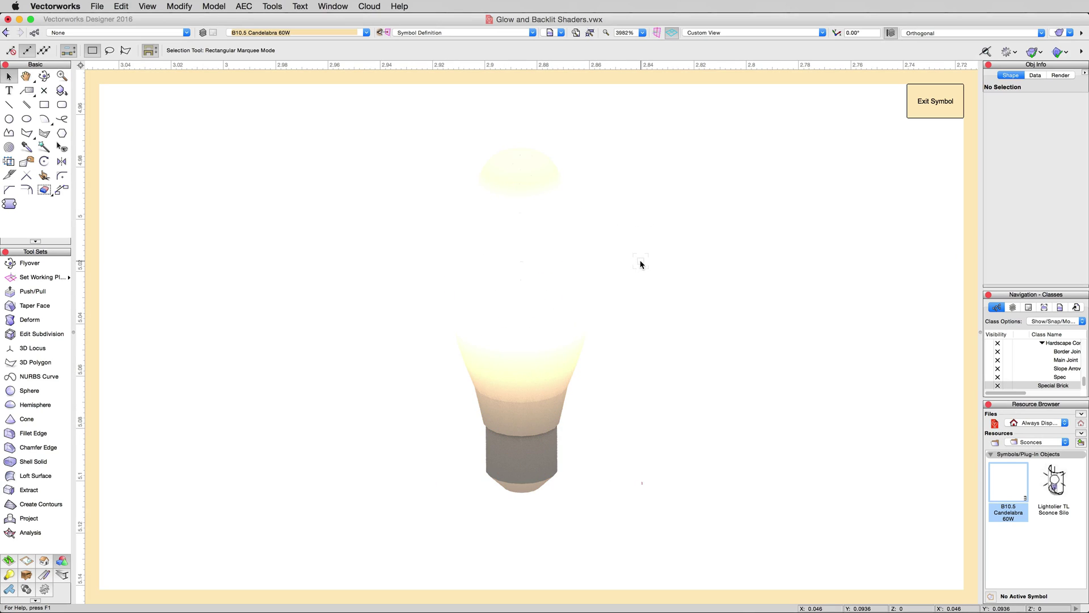
Select the bulb and edit its Lamp Material RT texture from the Obj Info Render tab
left_click(506, 392)
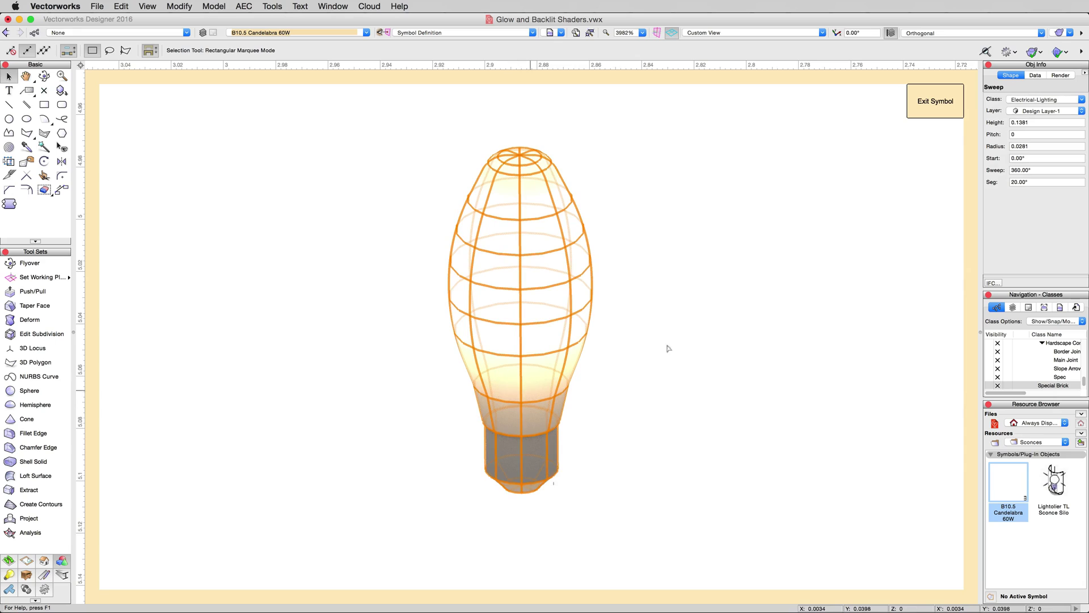
left_click(1056, 77)
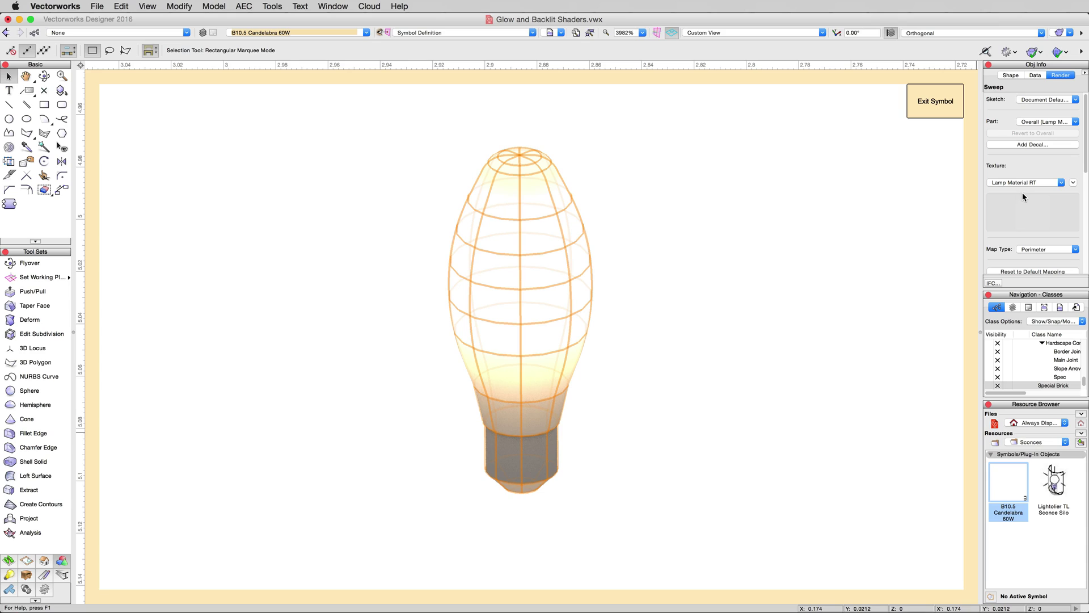
left_click(1073, 183)
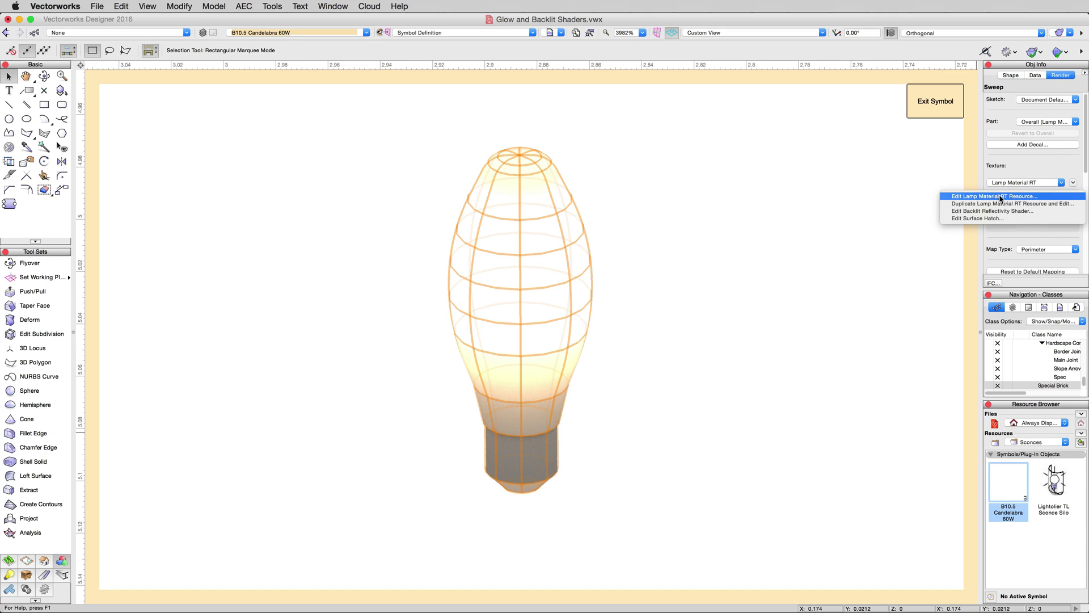
left_click(980, 197)
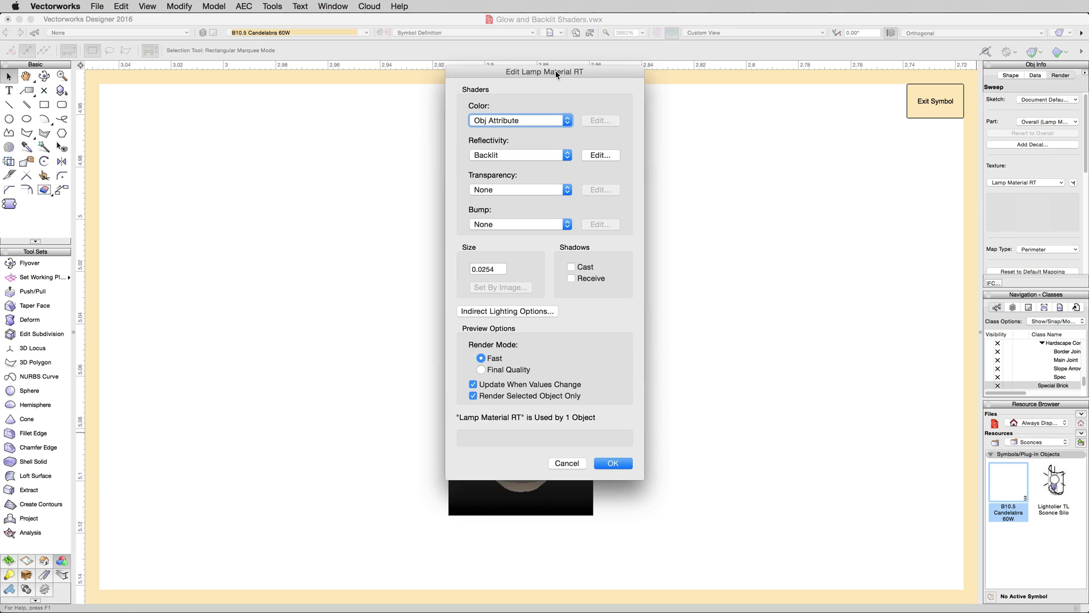
Move the texture editor aside and compare None reflectivity against Backlit, leaving Backlit
left_click_drag(556, 70, 747, 113)
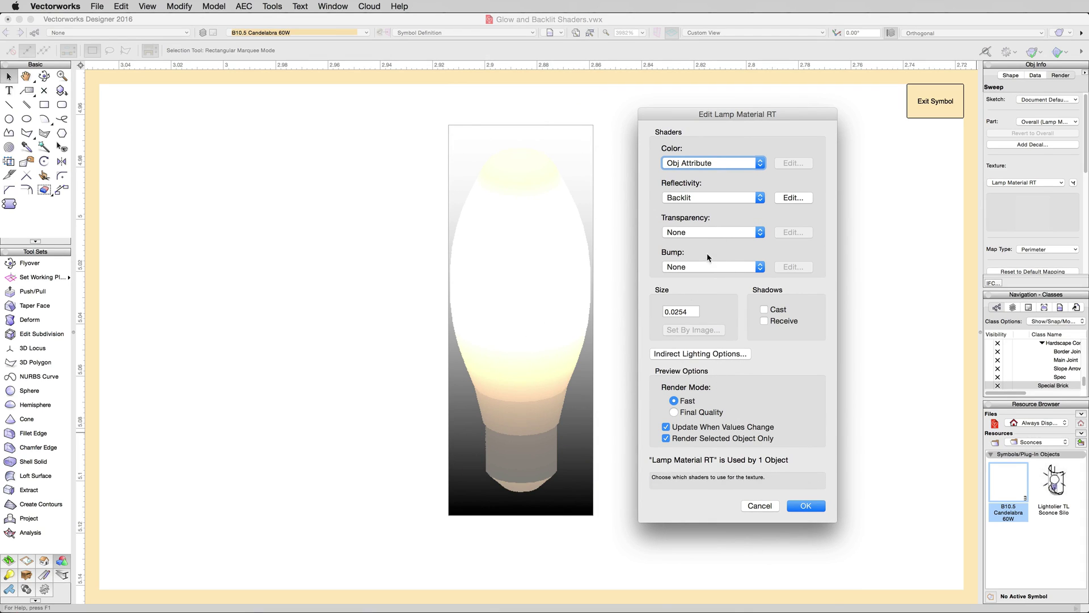
left_click(715, 197)
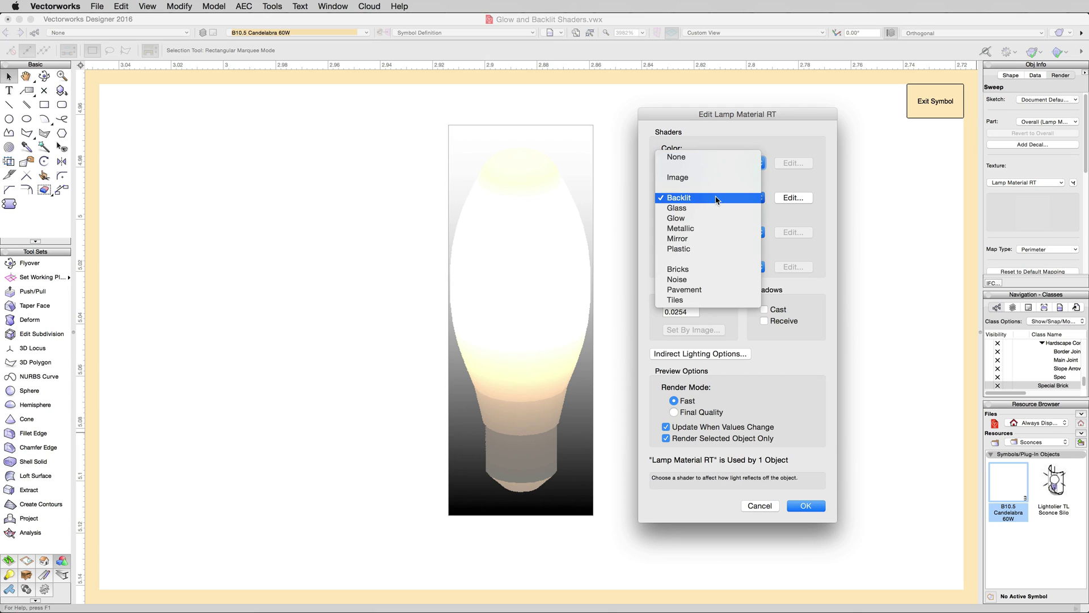
left_click(701, 158)
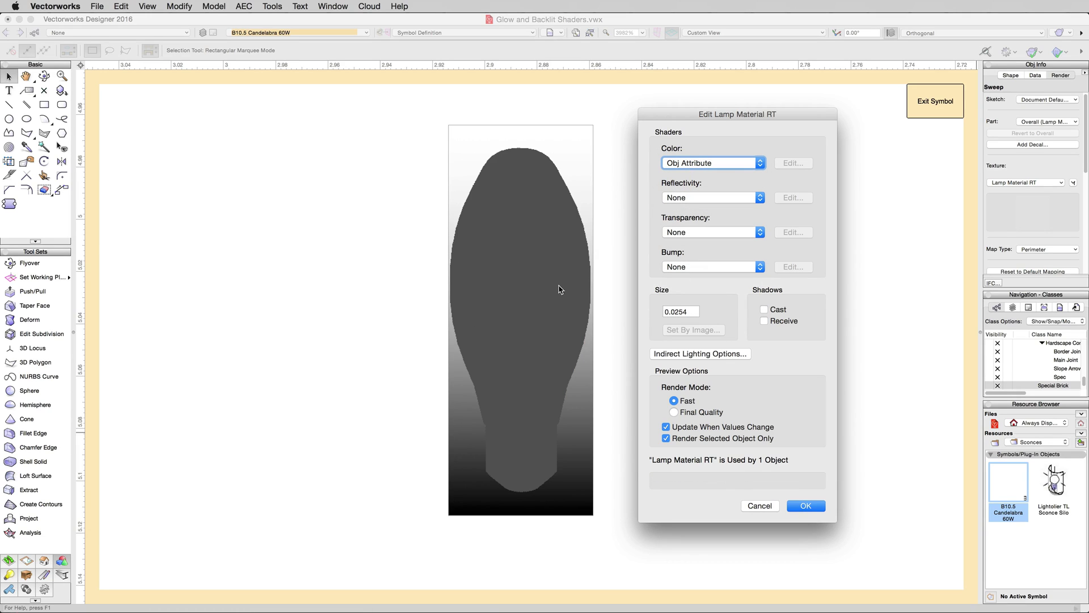
left_click(703, 201)
left_click(691, 236)
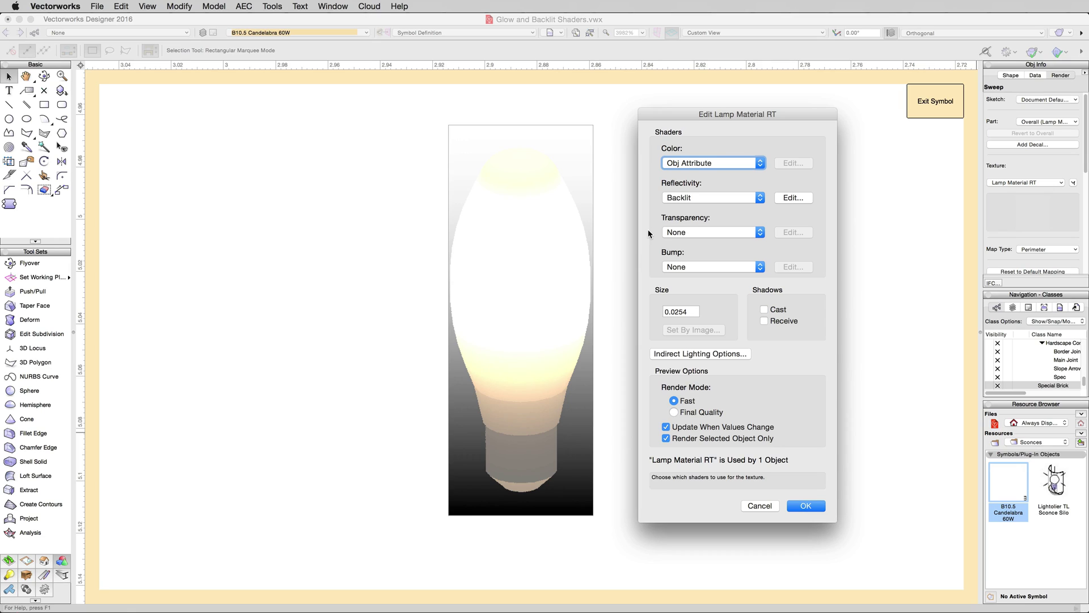
Set the Lamp Material RT reflectivity to Glow and confirm the texture change
left_click(698, 198)
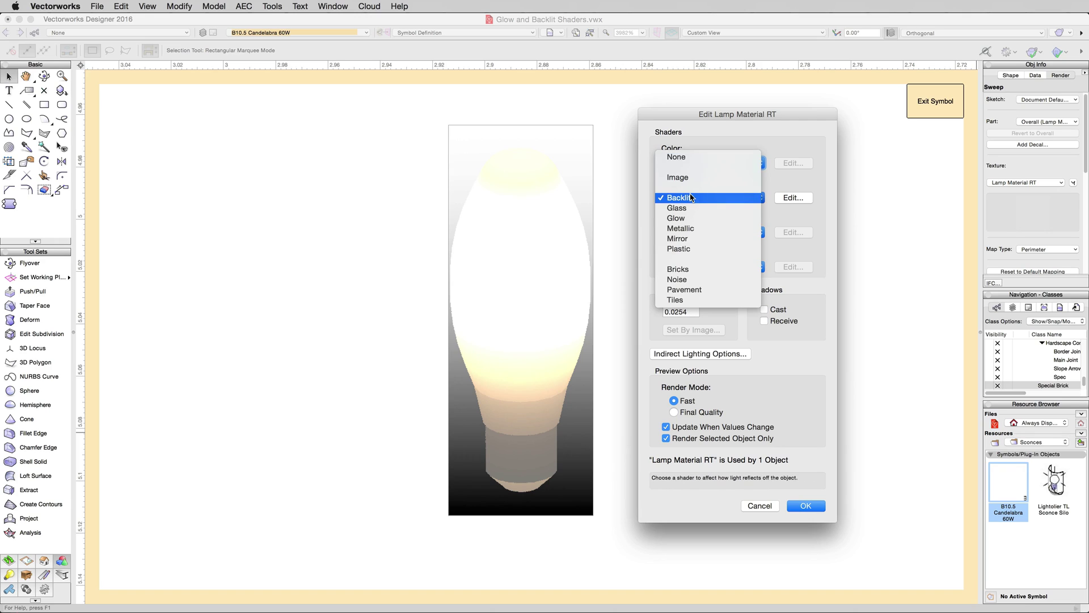
left_click(697, 157)
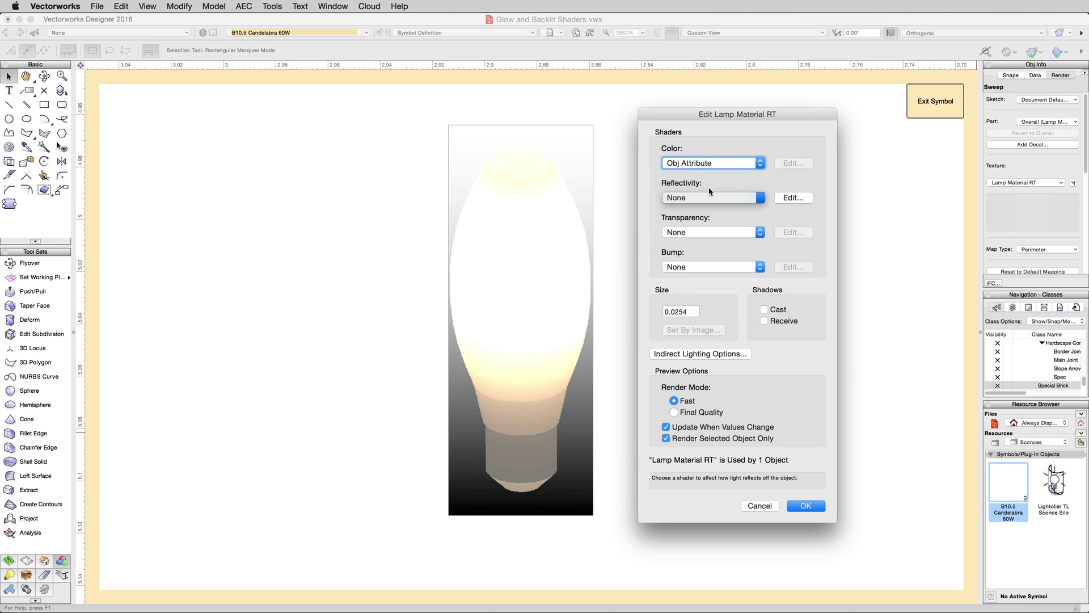
left_click(673, 201)
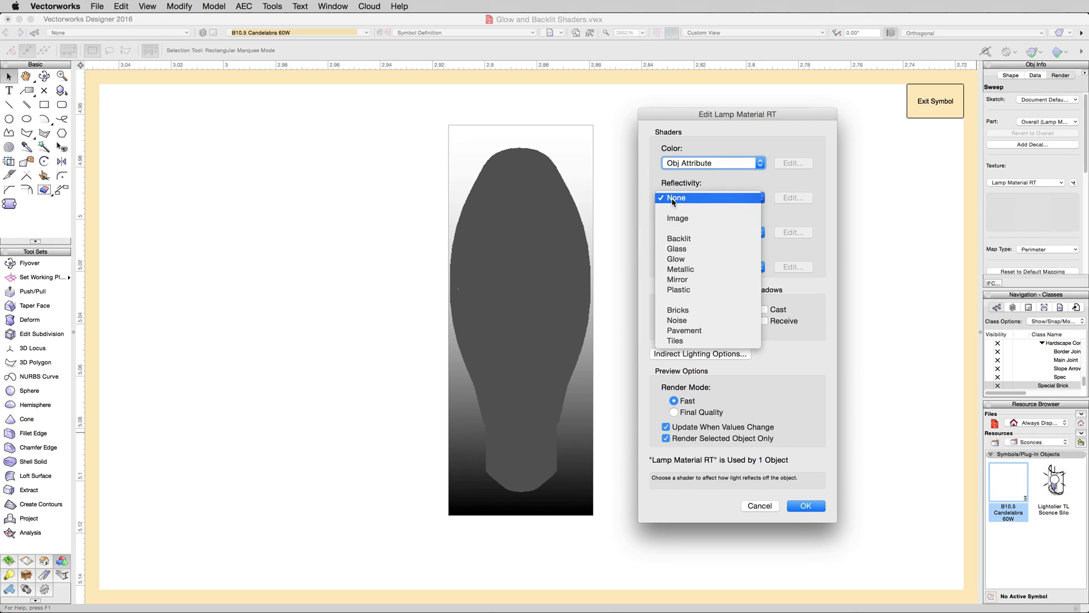
left_click(686, 262)
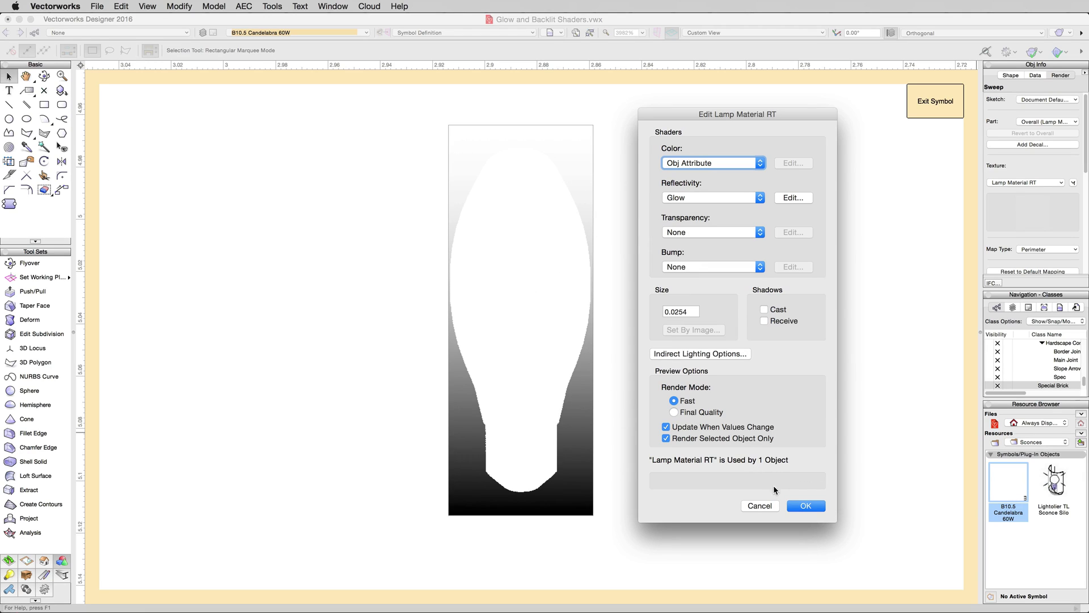
left_click(805, 505)
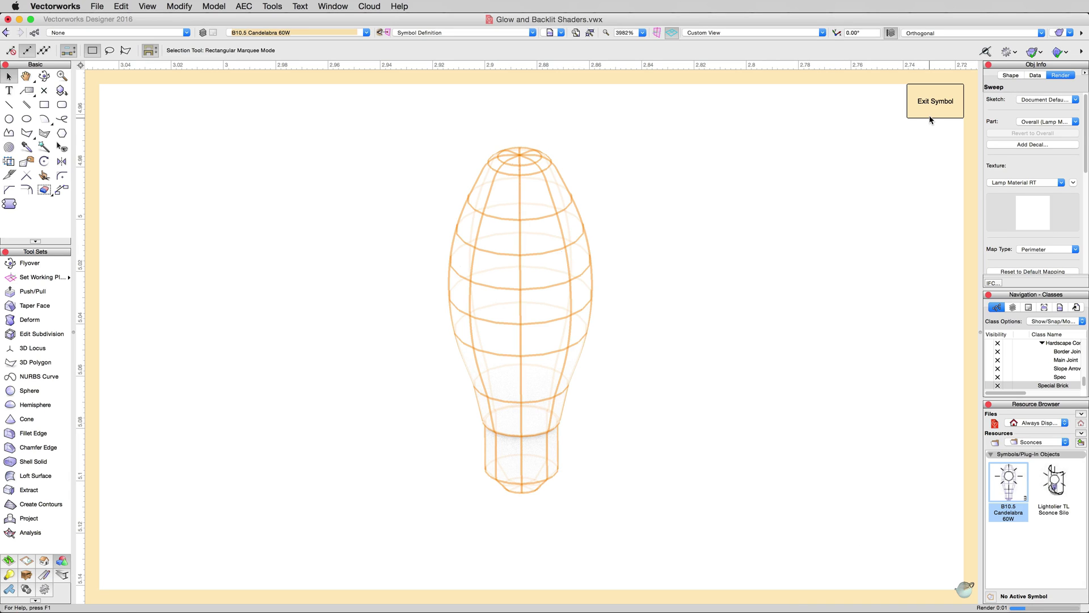
Exit the bulb symbol definition and return to the stone pillar on Design Layer-1
left_click(930, 116)
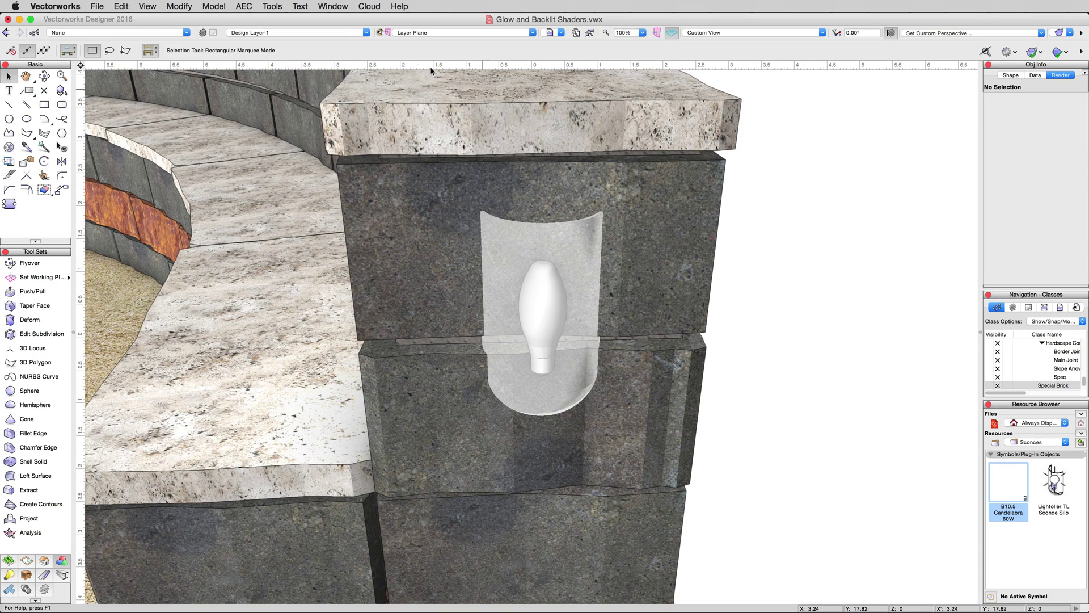
left_click(334, 6)
Switch off Light-1 and Light-2 in the Visualization palette so the pillar goes dark
mouse_move(337, 20)
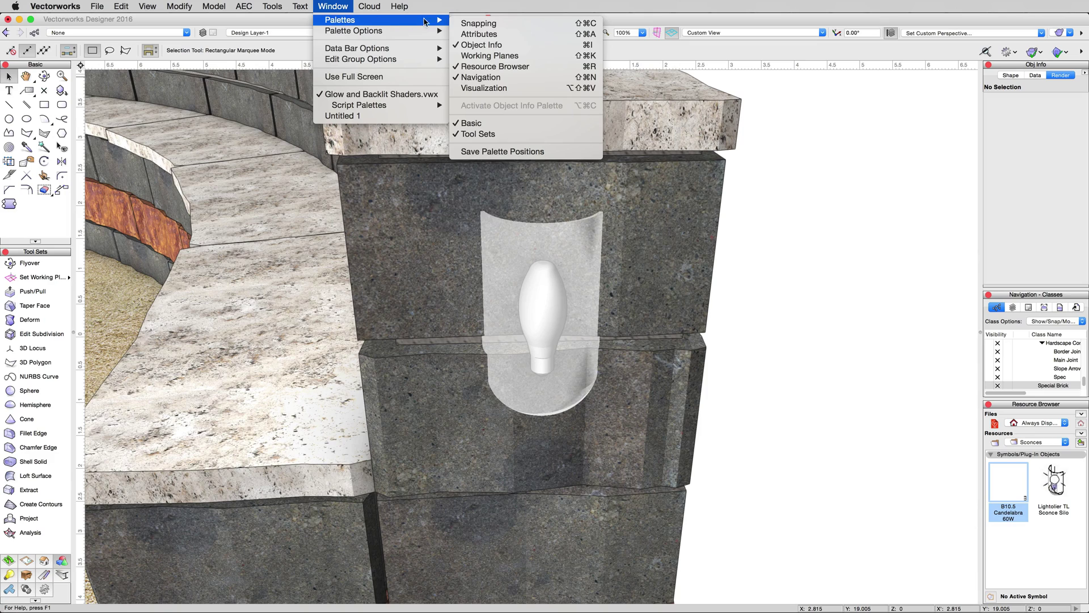
left_click(484, 88)
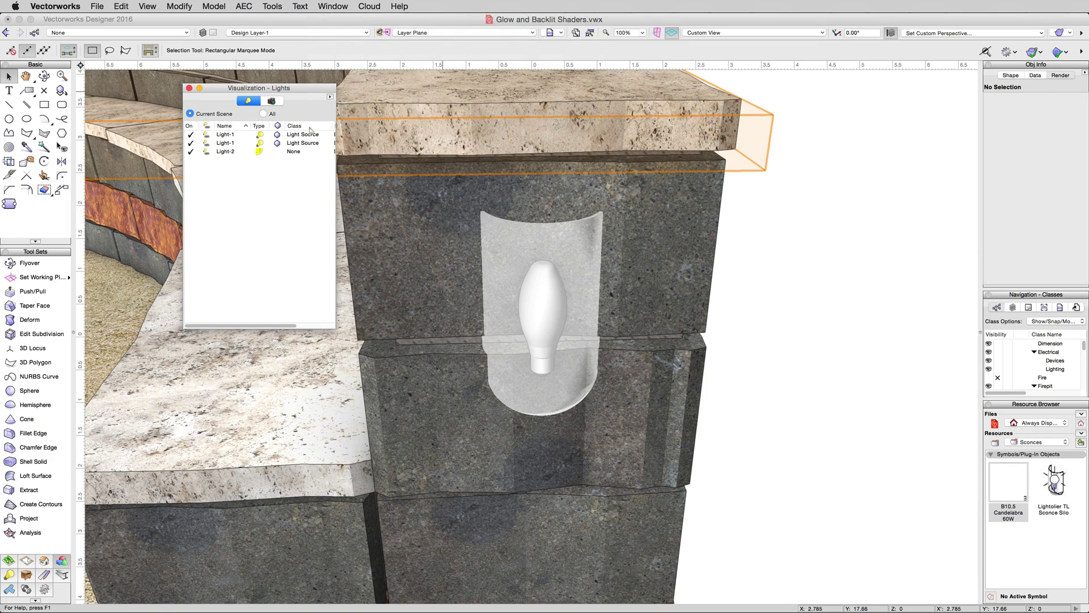
left_click(190, 135)
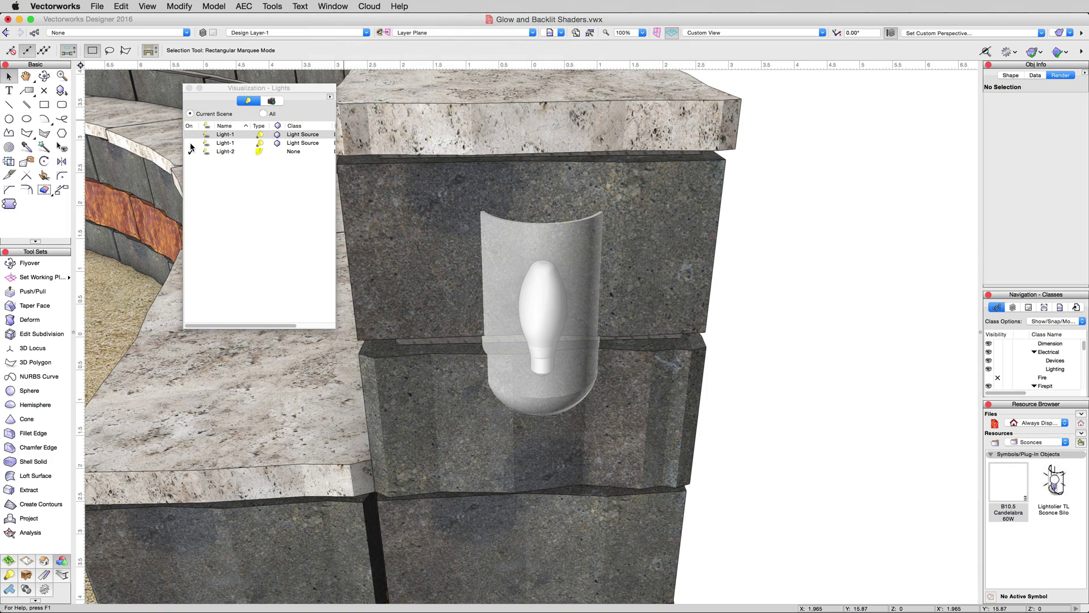
left_click(190, 151)
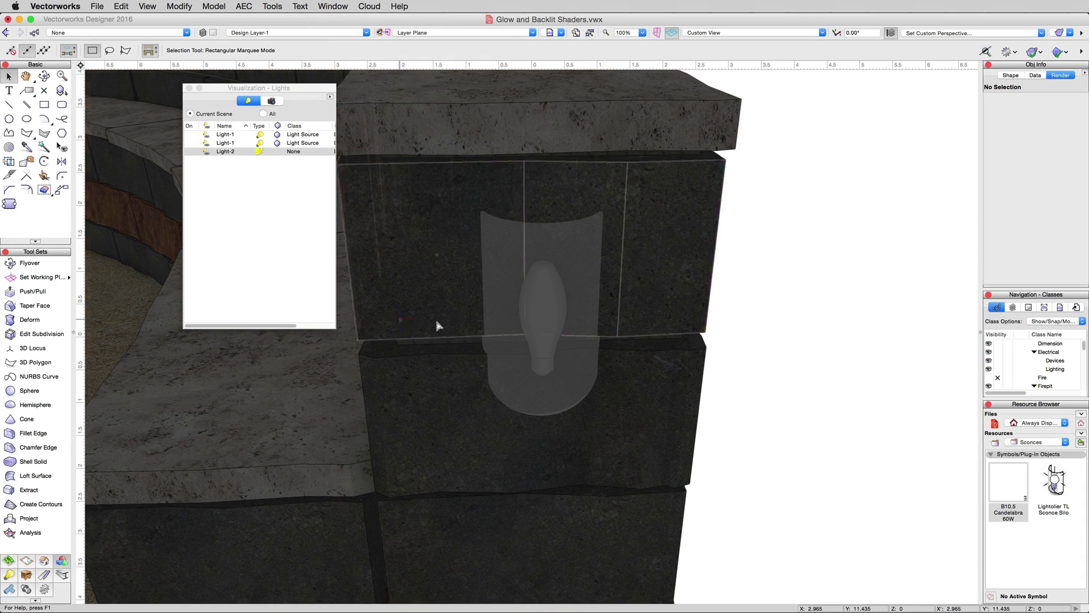
left_click(199, 88)
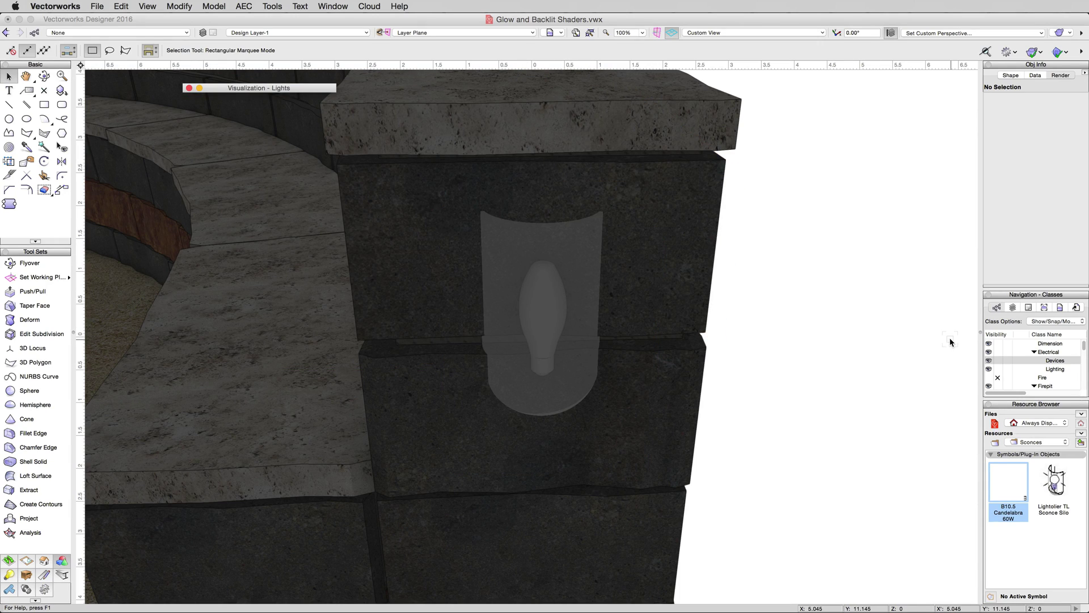
Make the Devices class invisible so the sconce housing disappears, leaving only the bulb
left_click(999, 362)
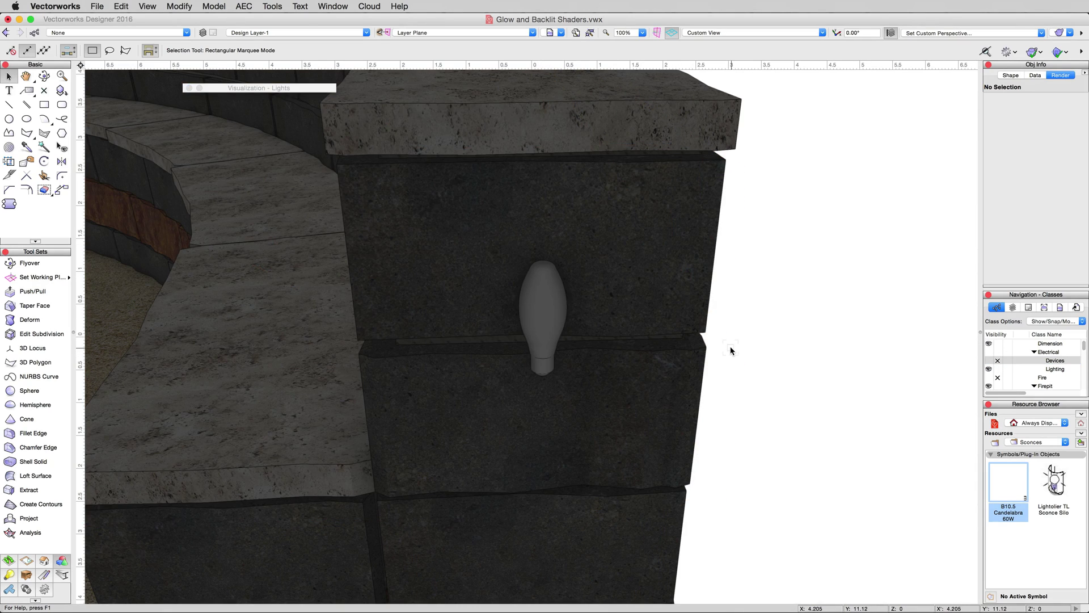
Render the dark pillar in Custom Renderworks mode and confirm the lights remain off
left_click(1057, 34)
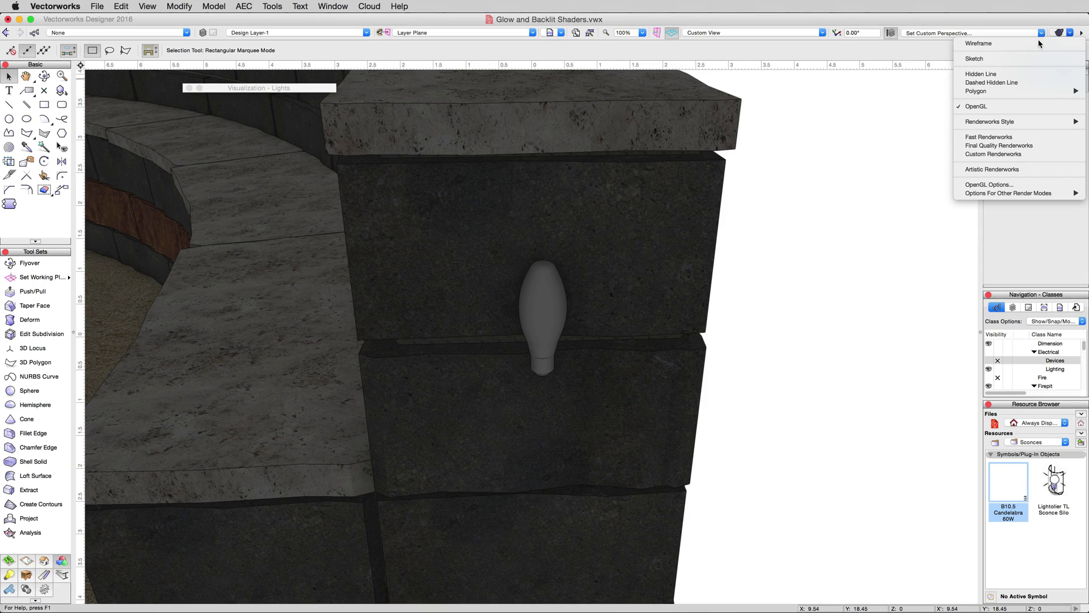
left_click(999, 154)
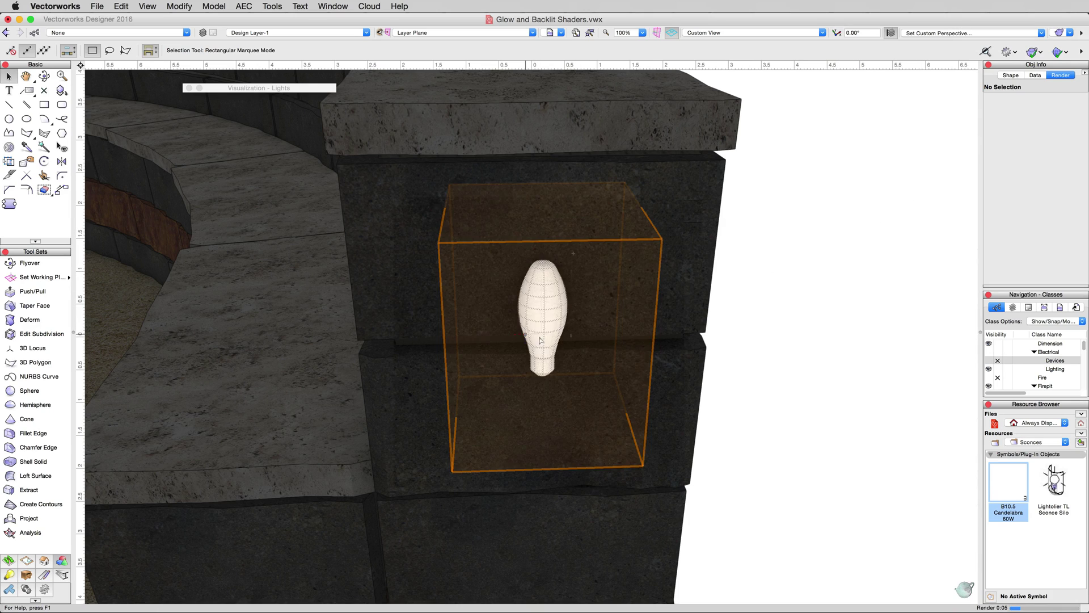
left_click(199, 88)
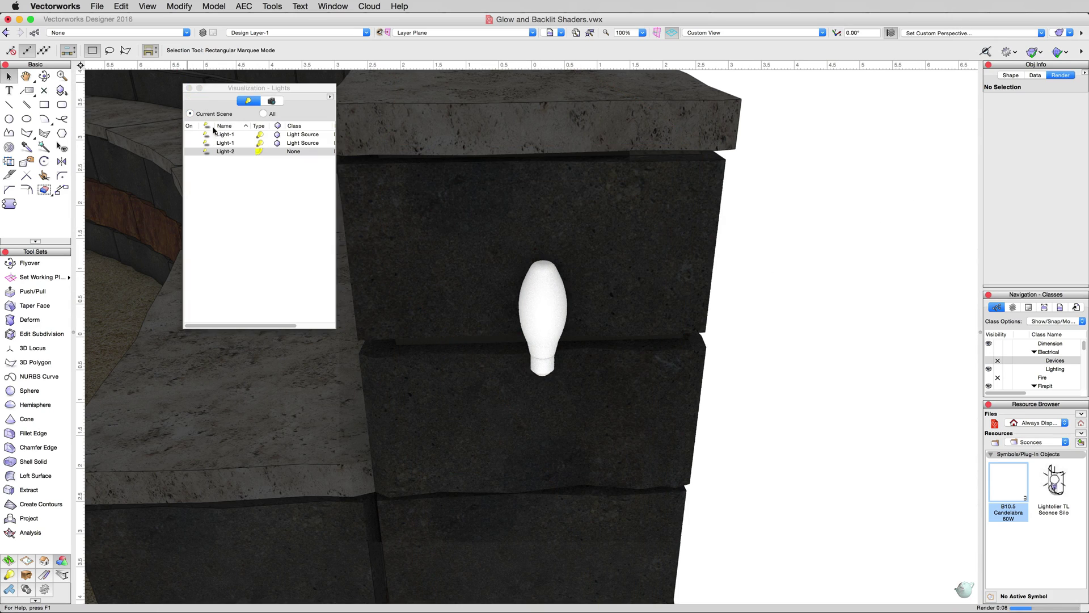
left_click(199, 88)
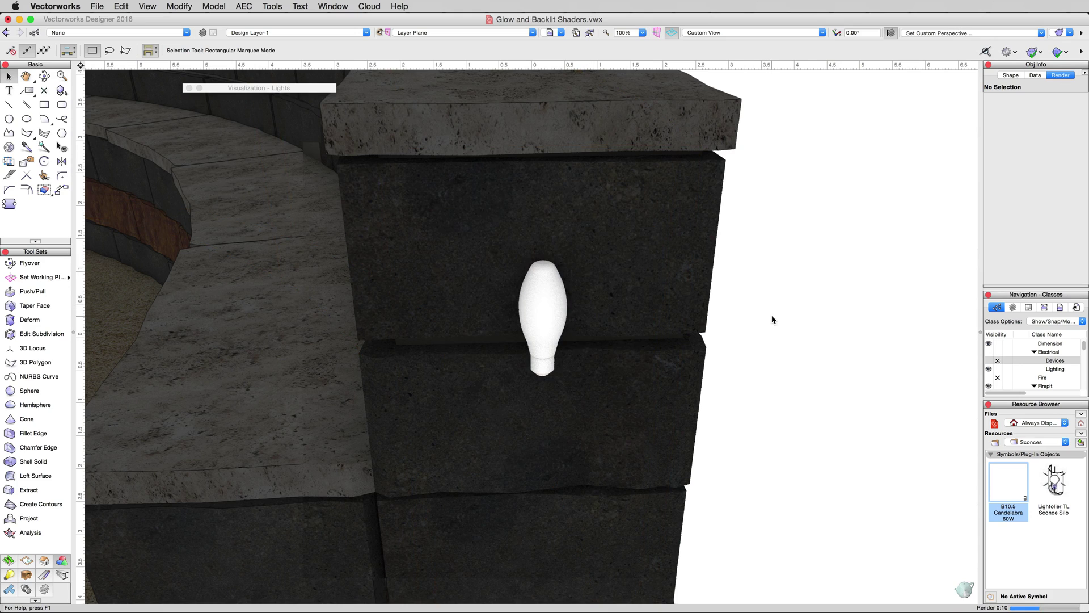